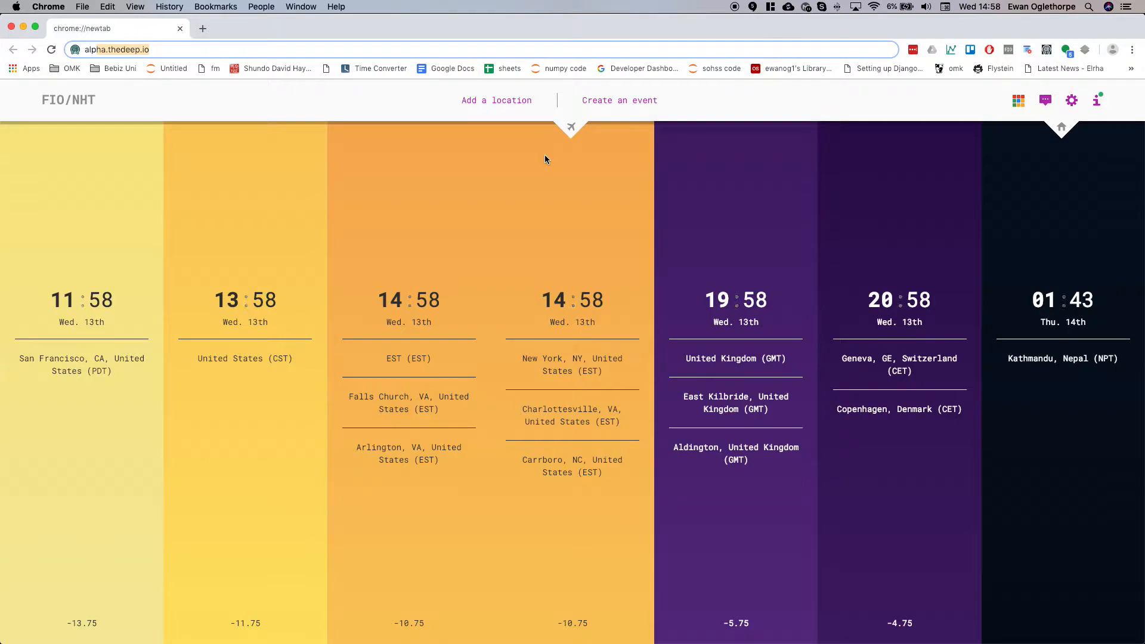
Open alpha.thedeep.io to reach the Alabasta Crisis project dashboard.
key(Return)
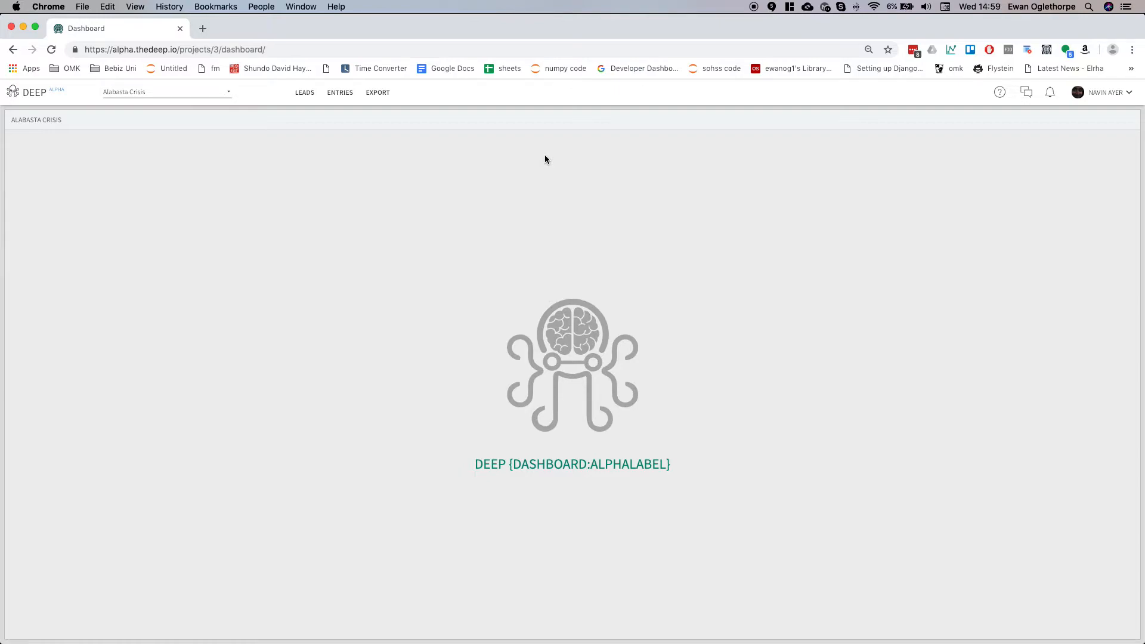
drag(621, 463, 500, 284)
drag(507, 463, 668, 463)
click(659, 471)
scroll(585, 464, up, 5)
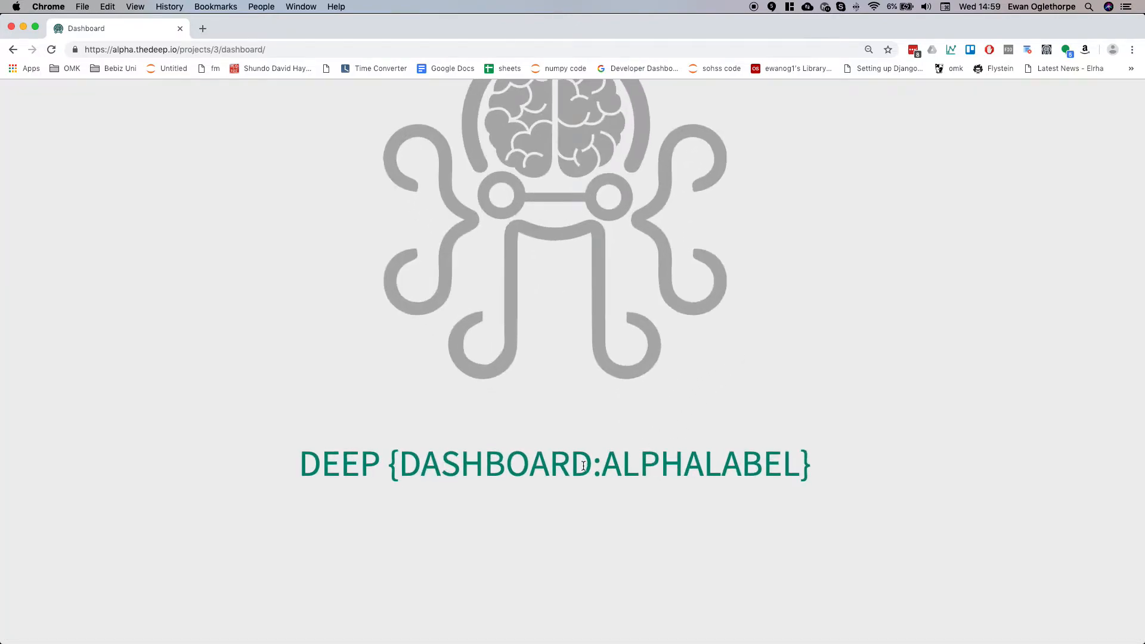
scroll(585, 465, down, 5)
scroll(583, 466, down, 1)
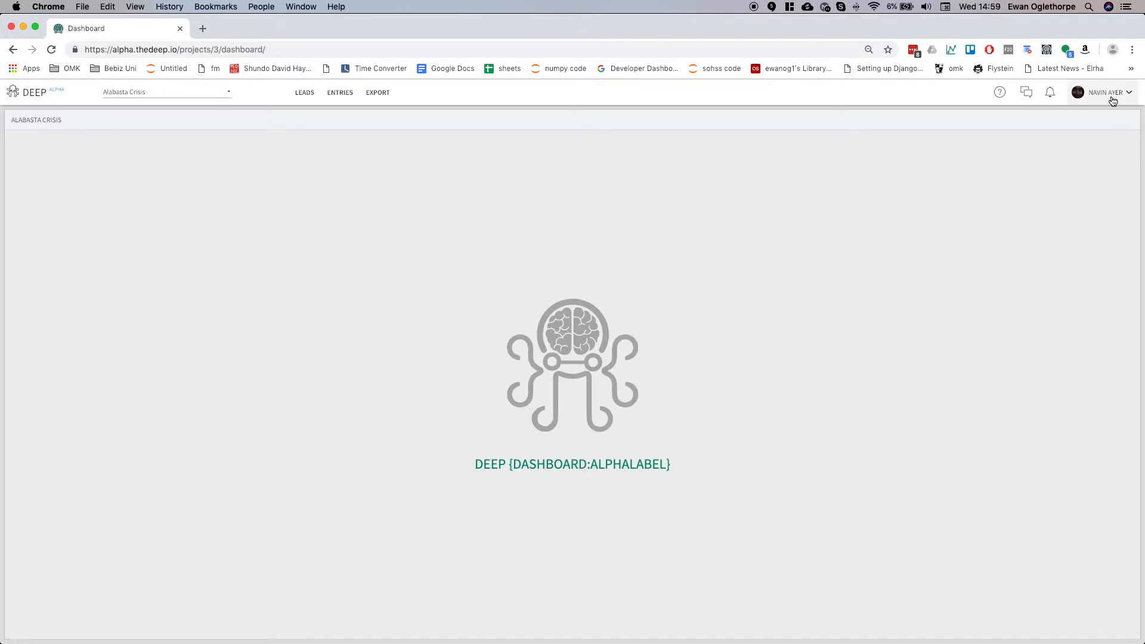
Open the project's leads list and start adding new leads.
click(306, 93)
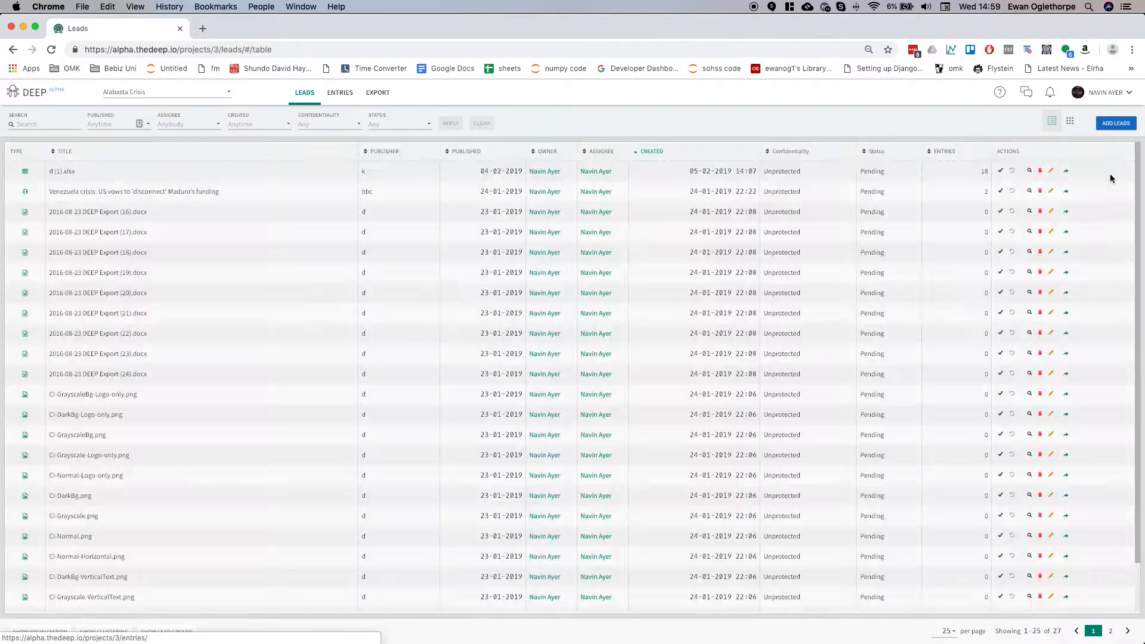
click(1112, 124)
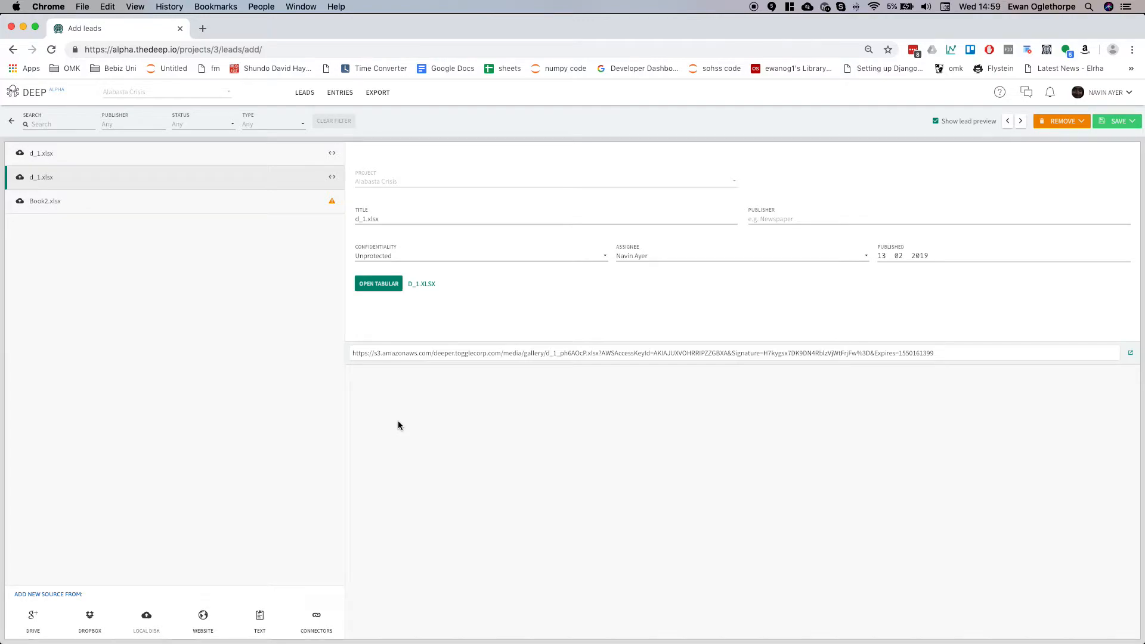
Add d_1.xlsx from the Downloads folder as a new lead from local disk.
click(149, 616)
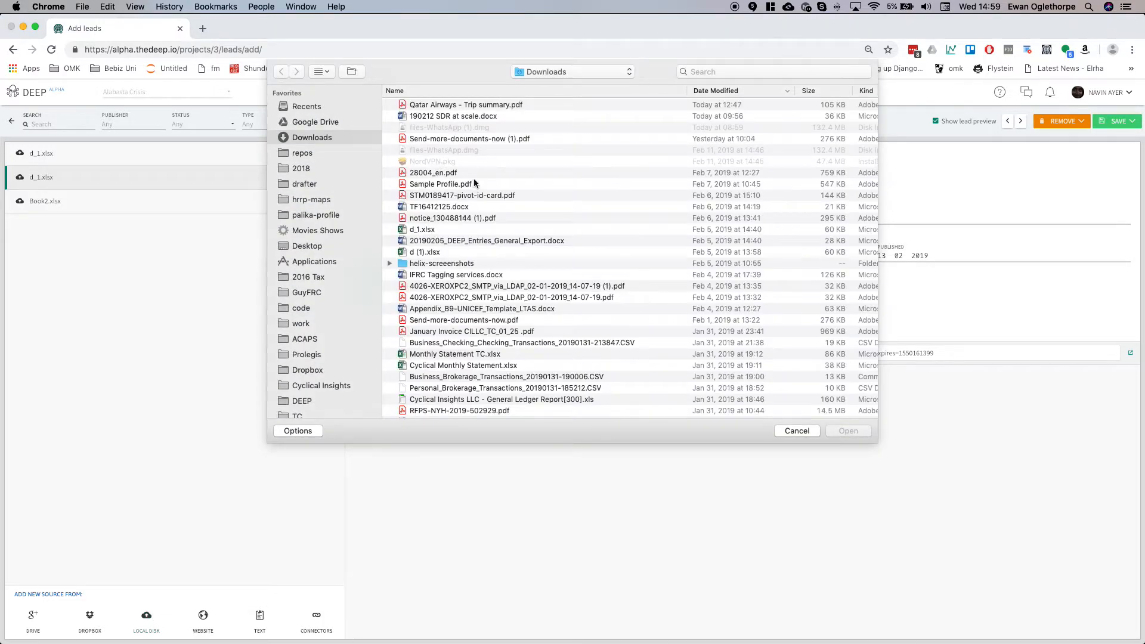
click(458, 232)
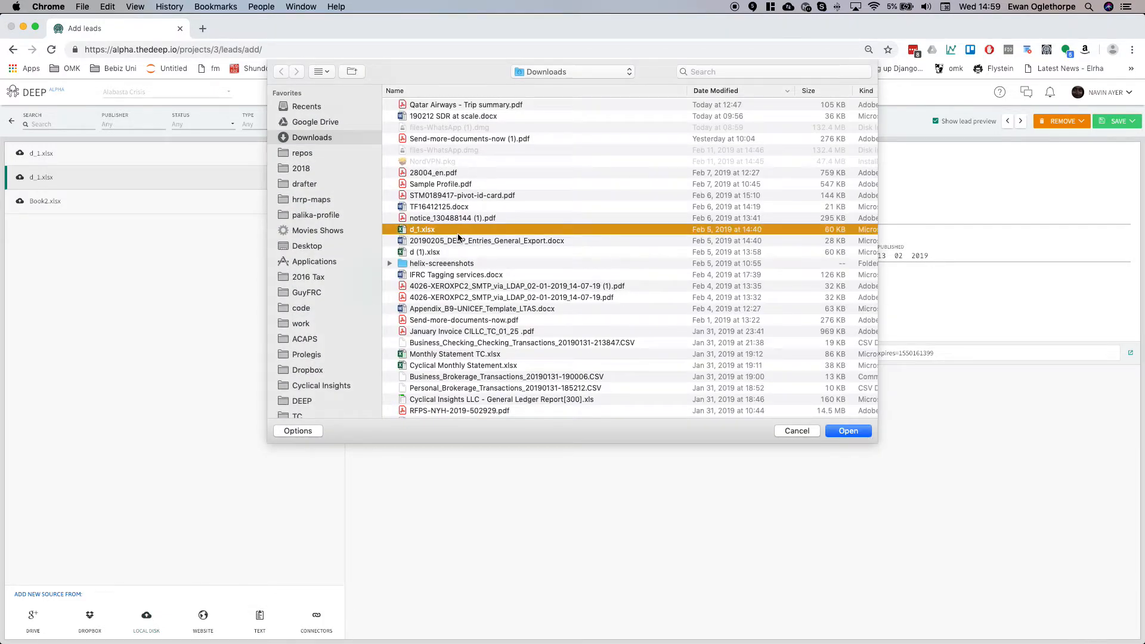
click(853, 434)
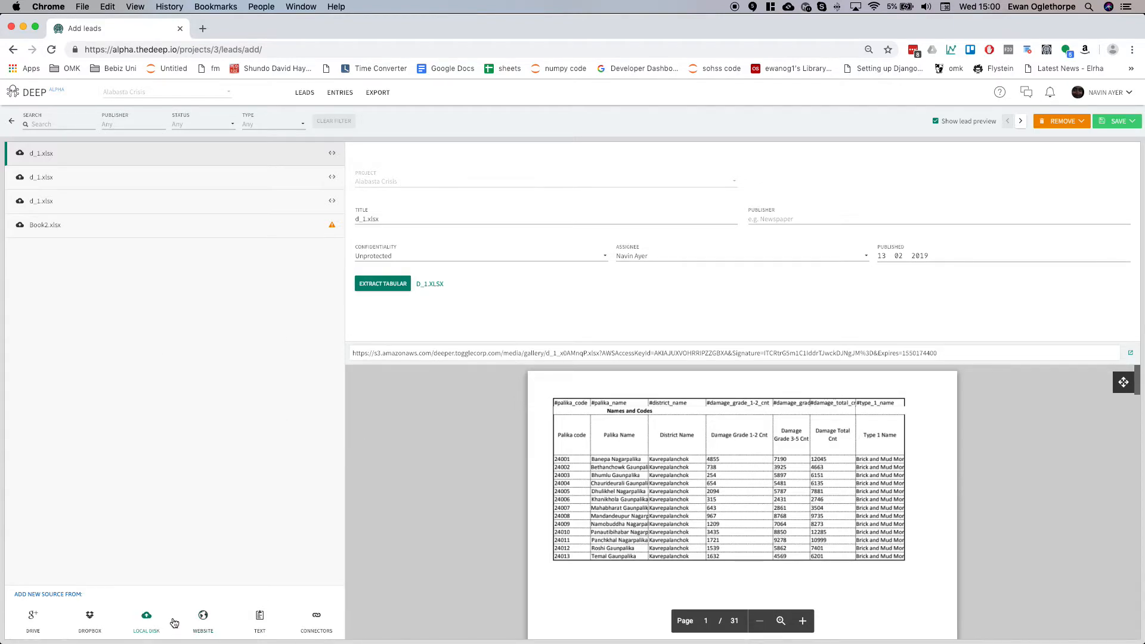
Add 28004_en.pdf from the Downloads folder as another local disk lead.
click(146, 617)
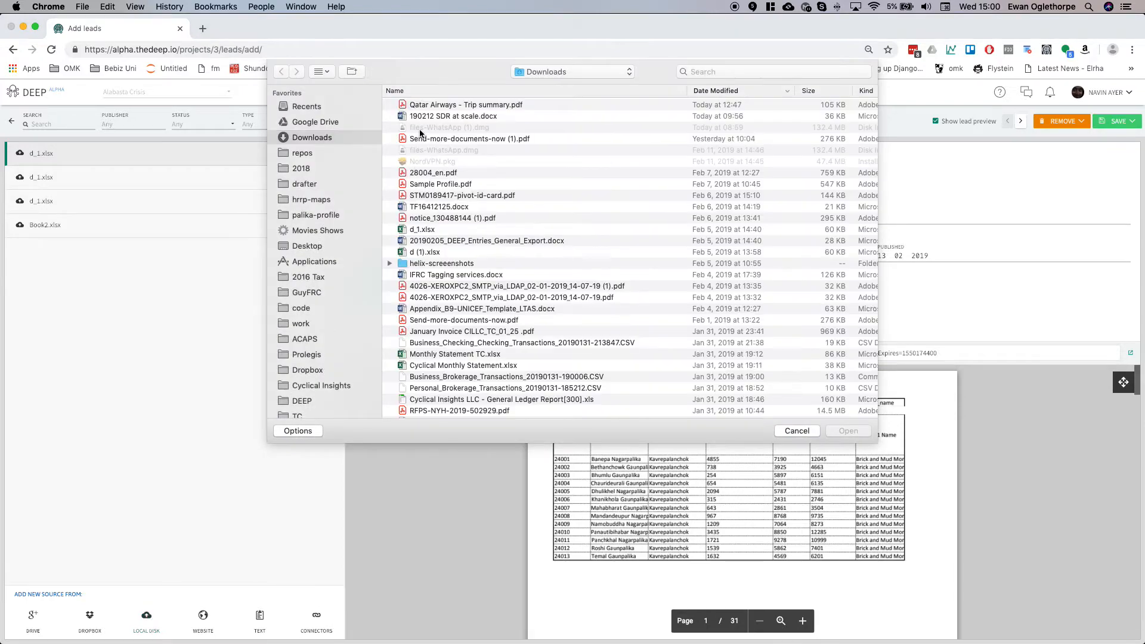
click(453, 176)
double_click(453, 174)
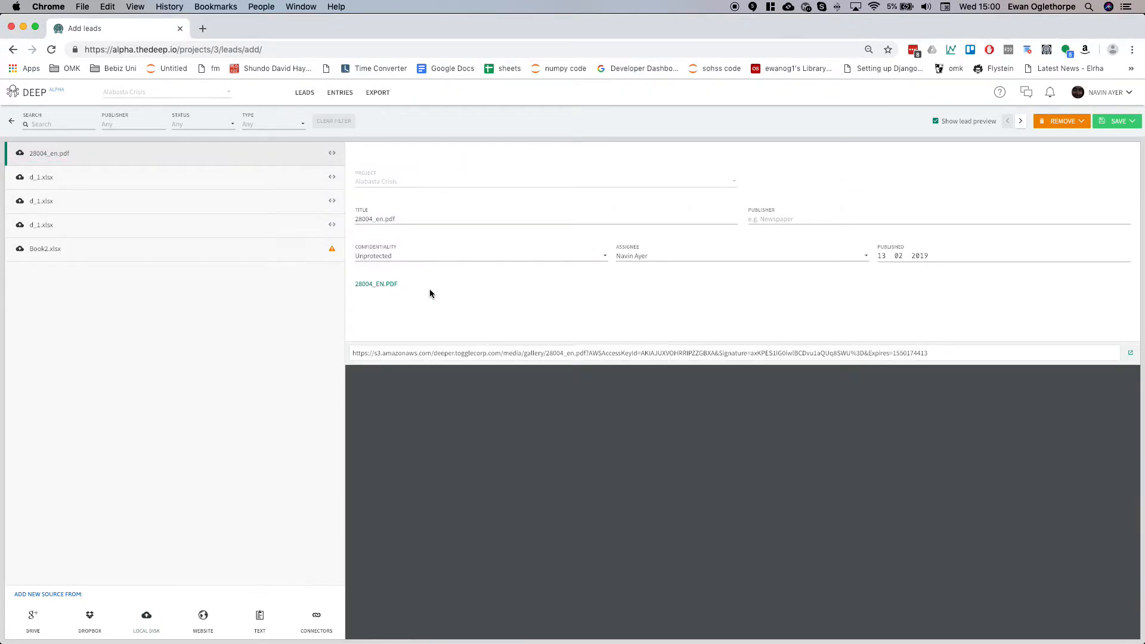
Select the d_1.xlsx lead and scroll through its spreadsheet preview pages.
click(239, 176)
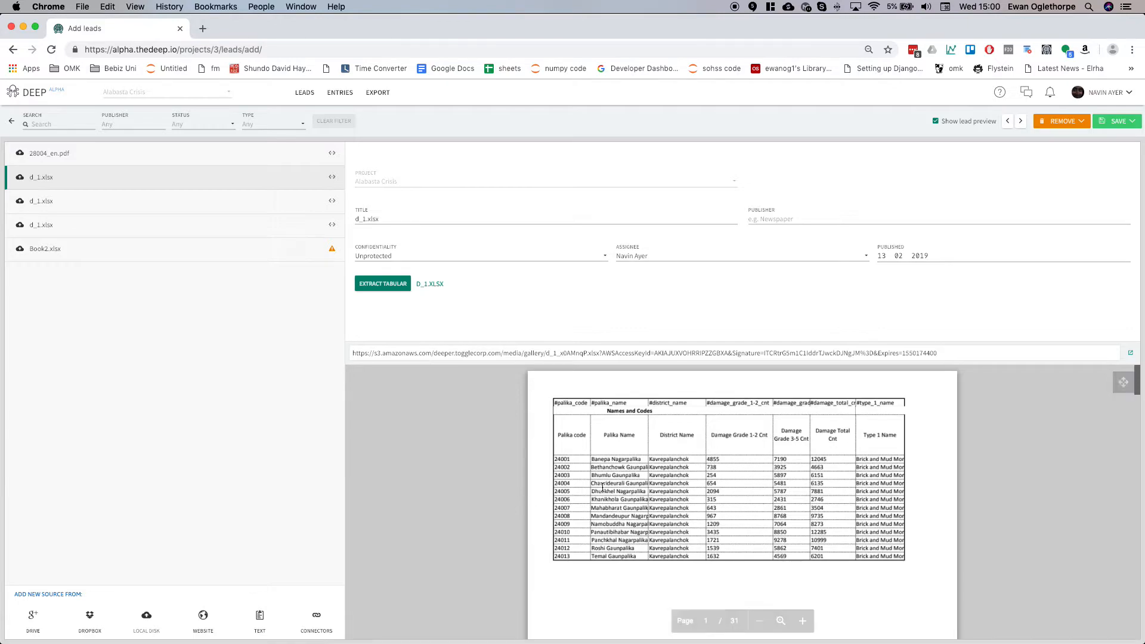
scroll(632, 474, down, 10)
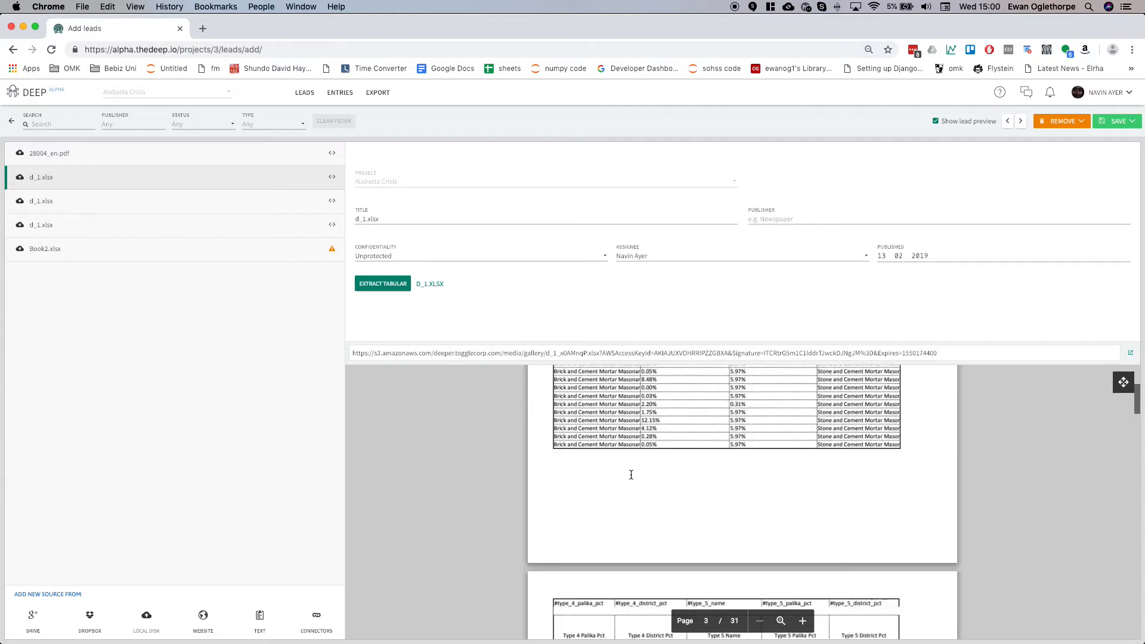
scroll(631, 474, down, 20)
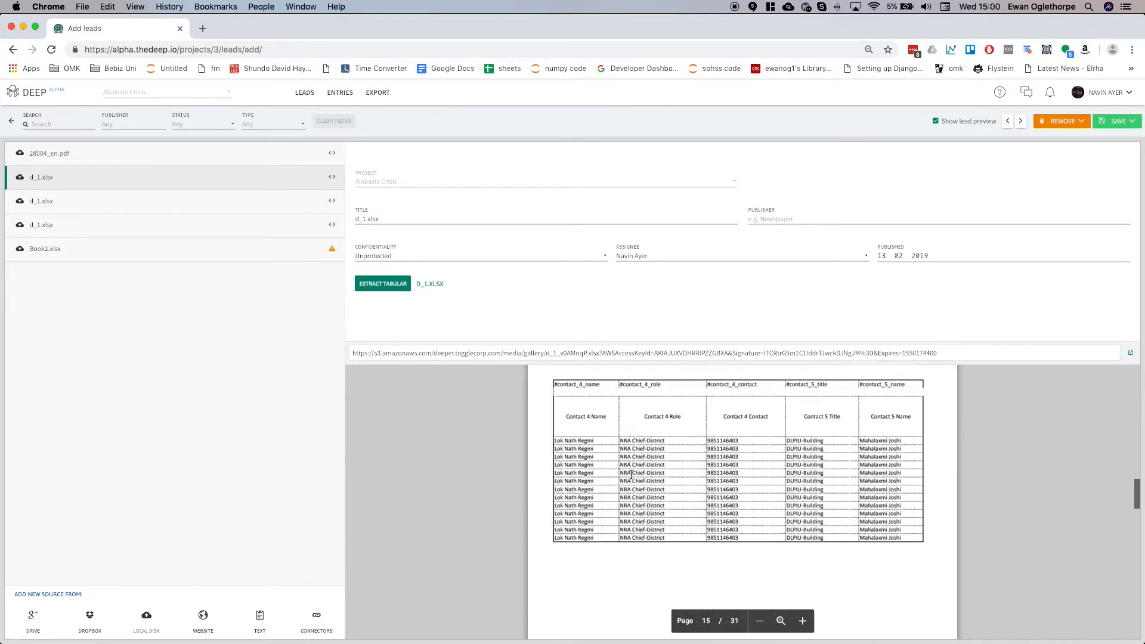
scroll(632, 474, down, 4)
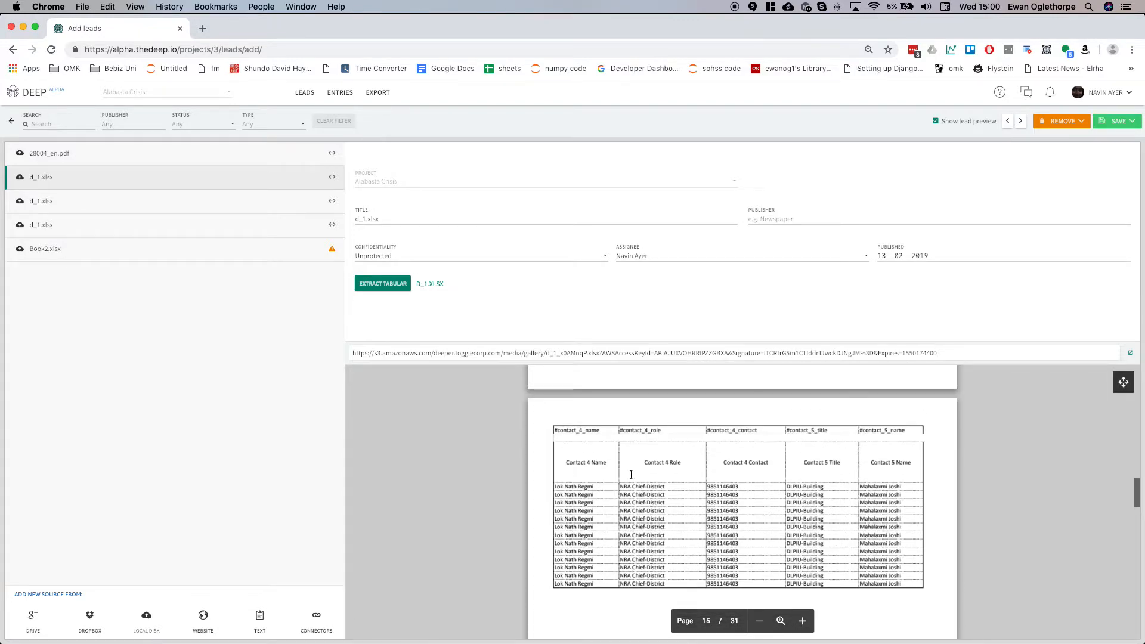
scroll(632, 474, up, 1)
scroll(630, 474, down, 5)
scroll(564, 402, down, 5)
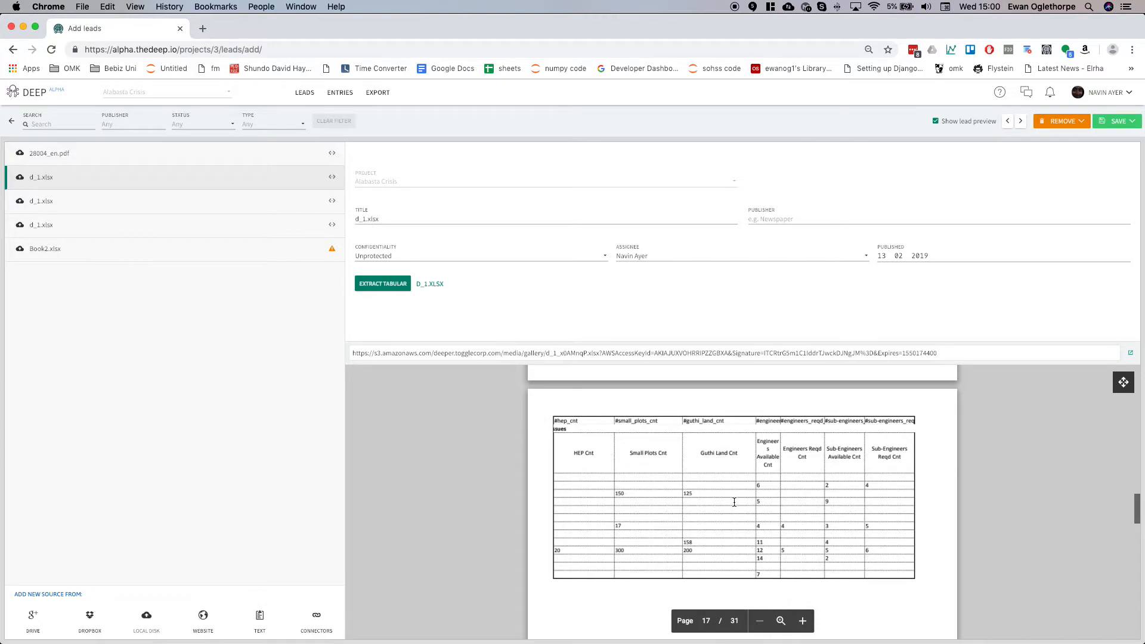
scroll(735, 503, down, 3)
scroll(734, 502, down, 10)
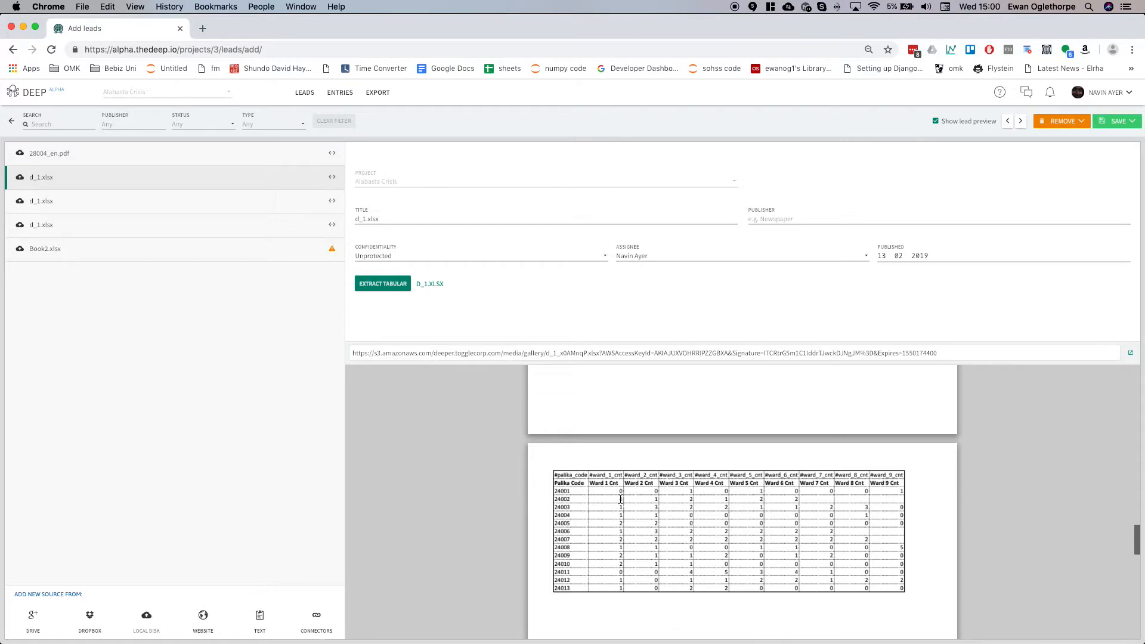
scroll(575, 463, up, 20)
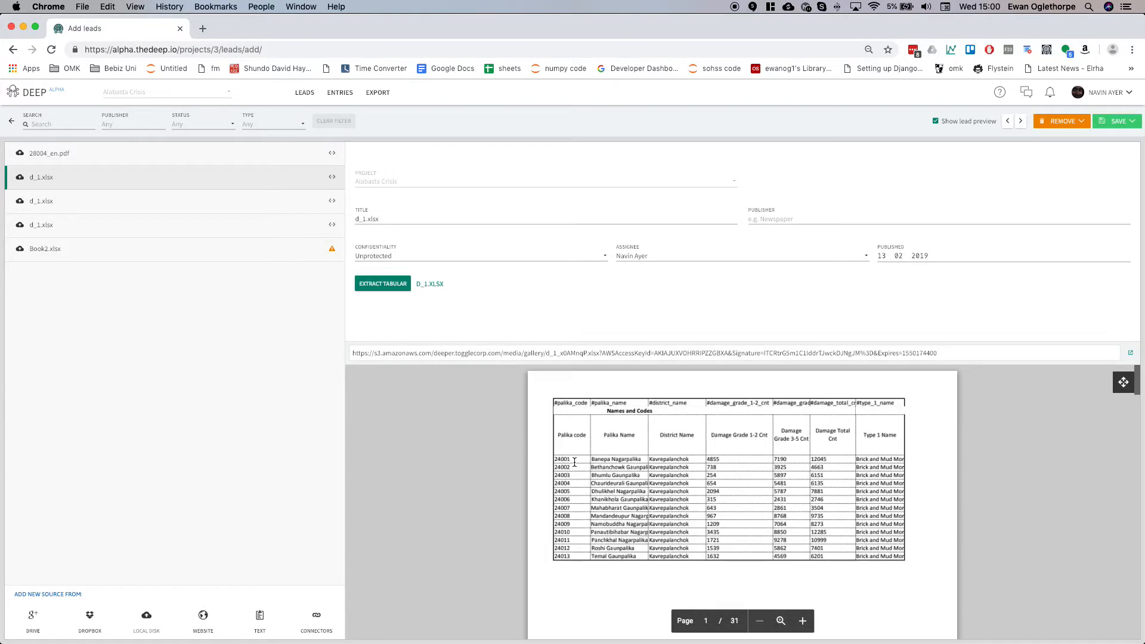
Extract tabular data from the d_1.xlsx lead as XLSX with the default sheet header settings.
click(389, 285)
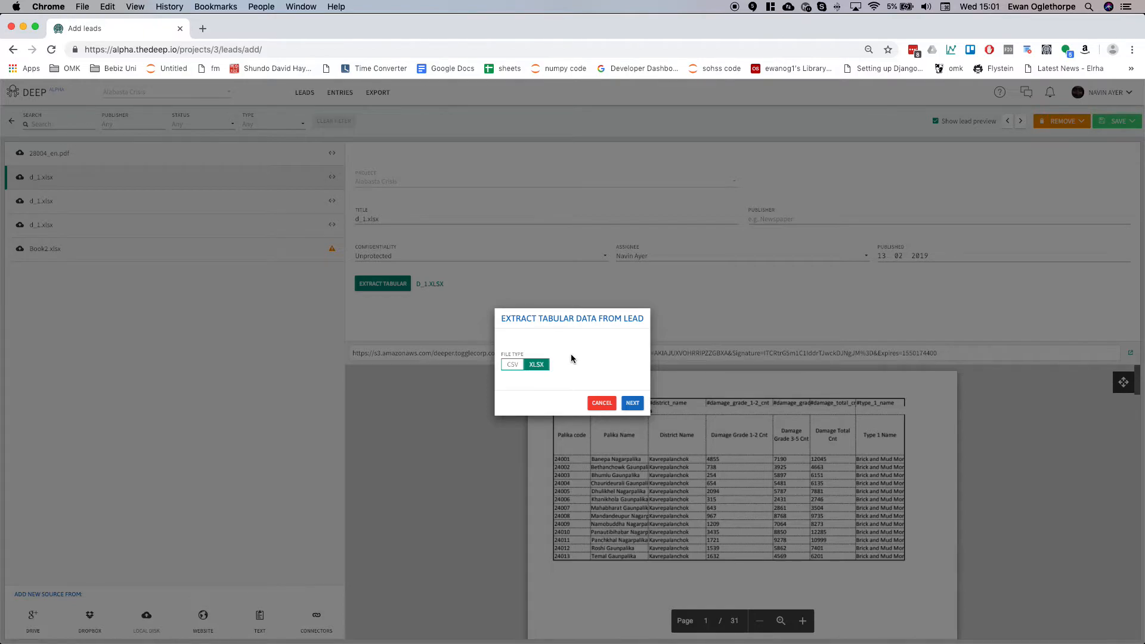
click(633, 405)
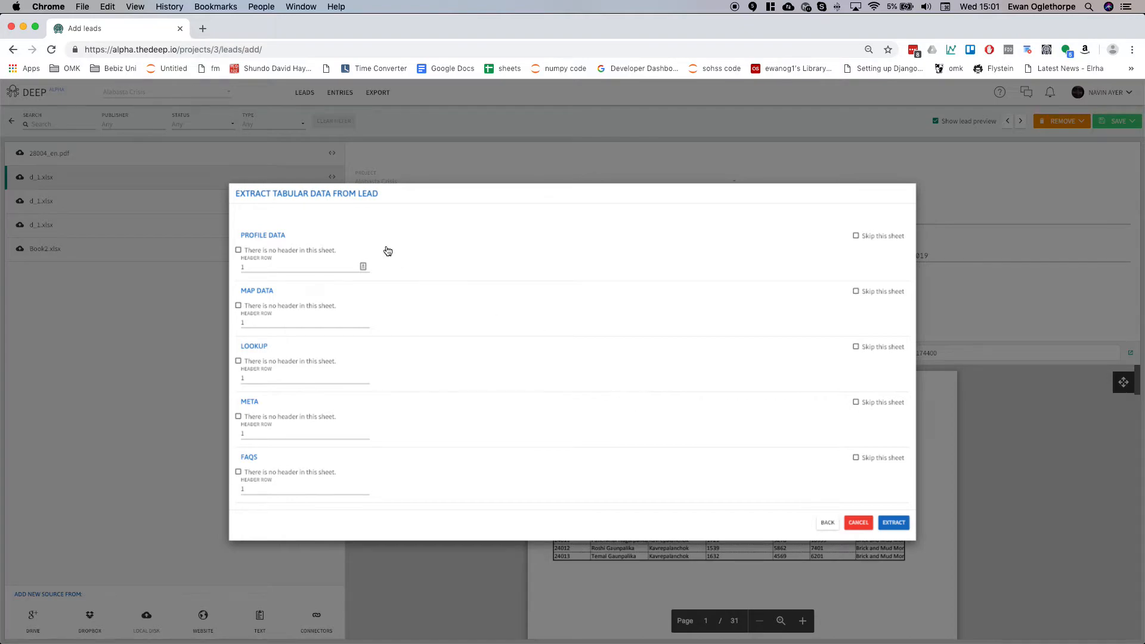
click(299, 260)
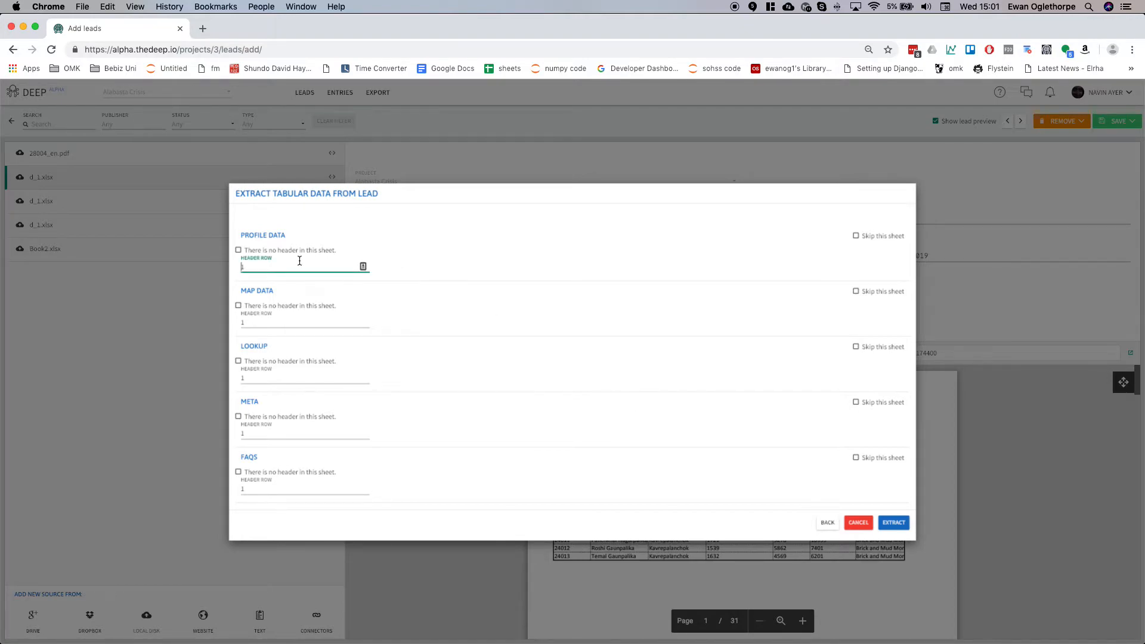
click(285, 328)
click(285, 384)
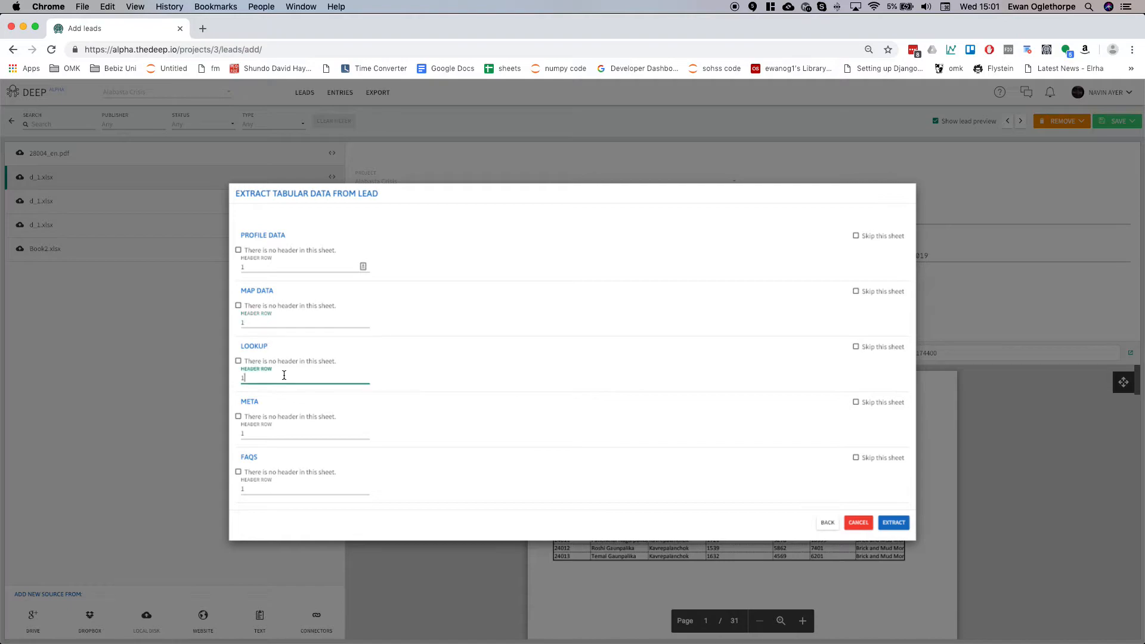
click(886, 297)
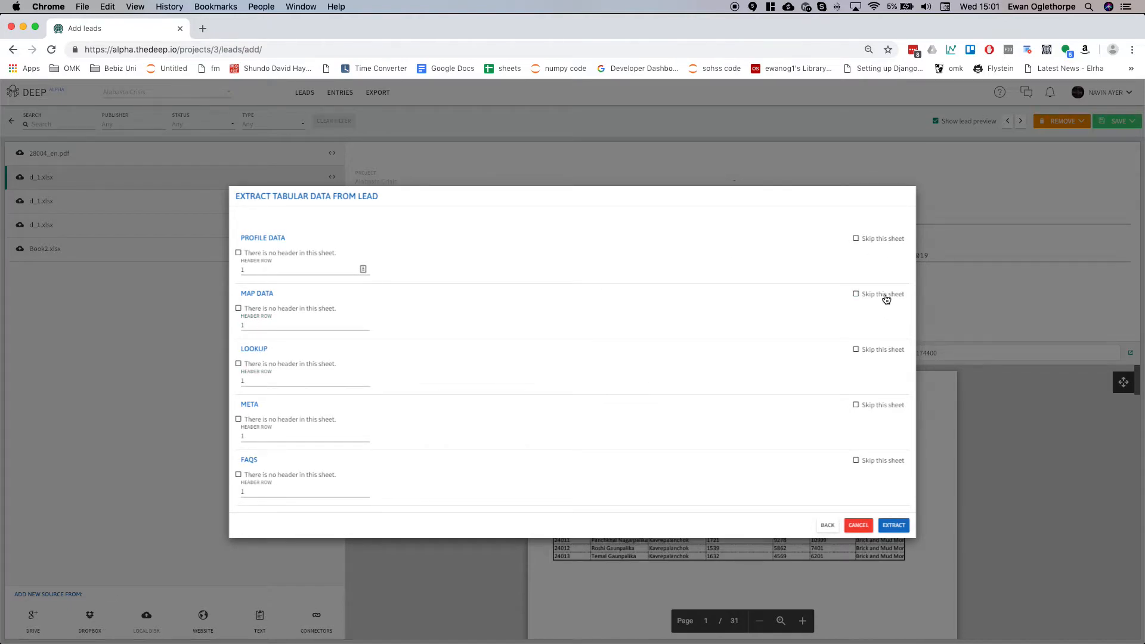
click(318, 313)
click(894, 526)
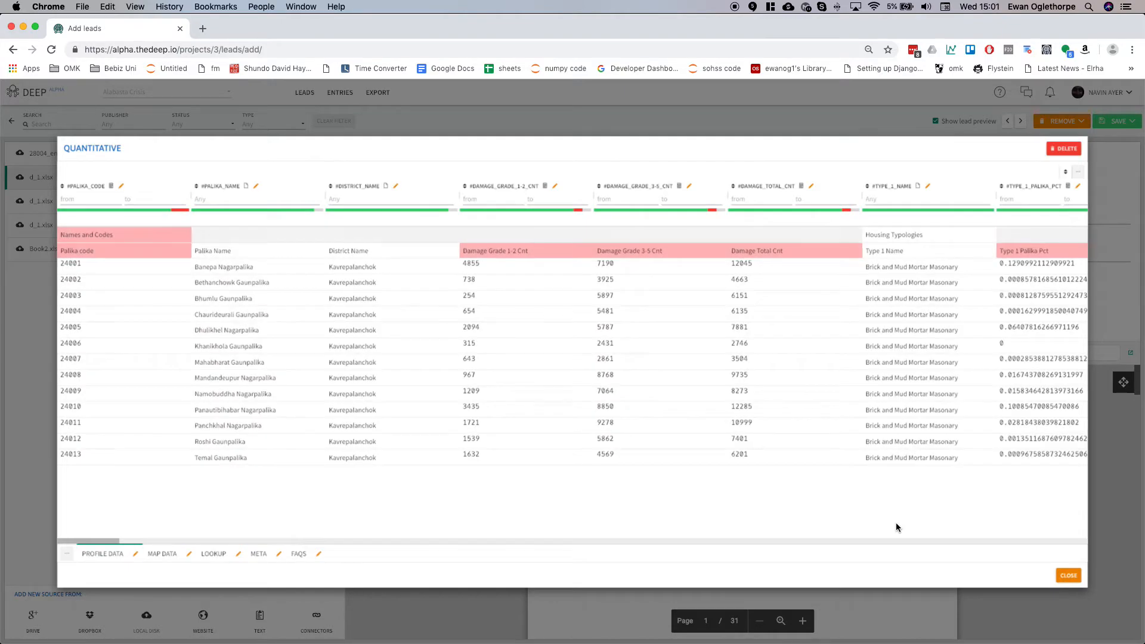
Browse the extracted profile data table's columns horizontally.
key(super+minus)
scroll(594, 379, right, 15)
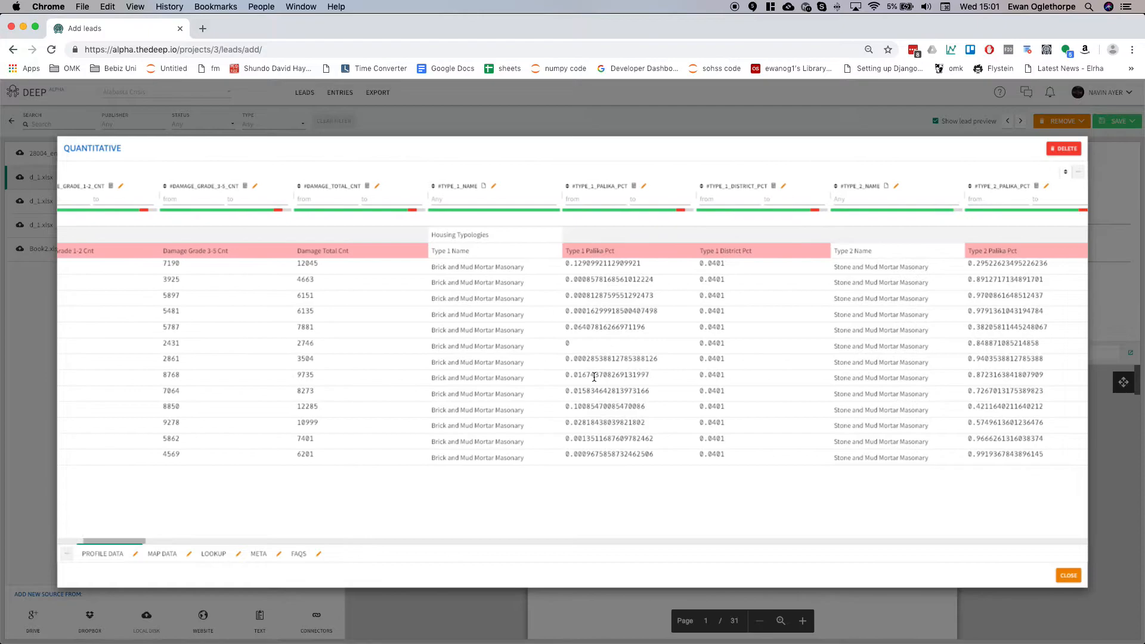
scroll(594, 378, left, 15)
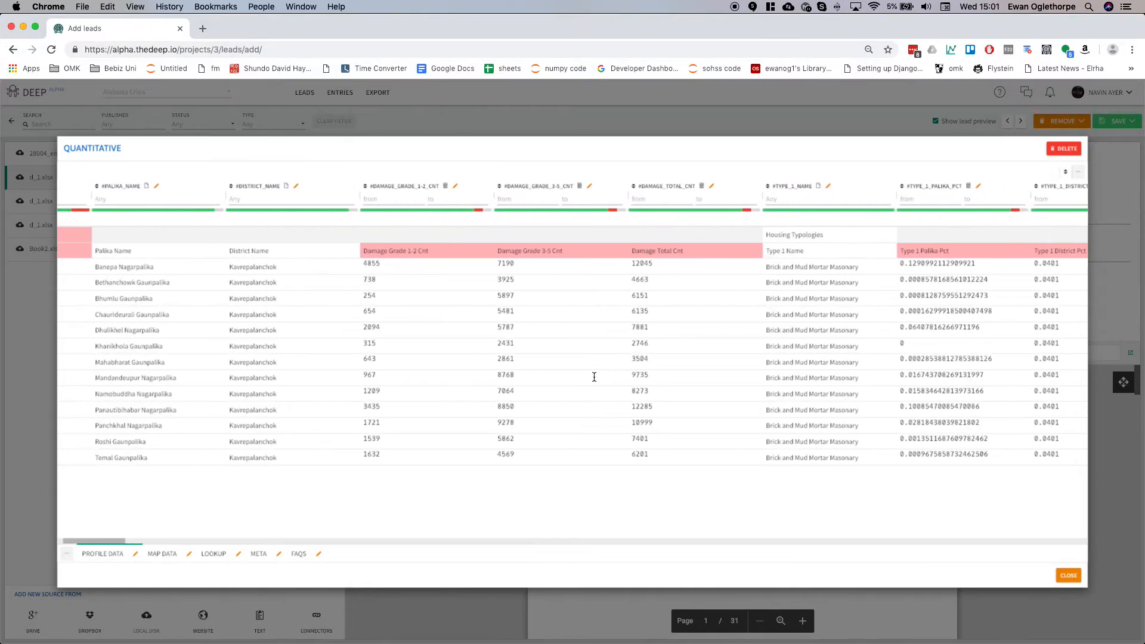
scroll(594, 380, left, 5)
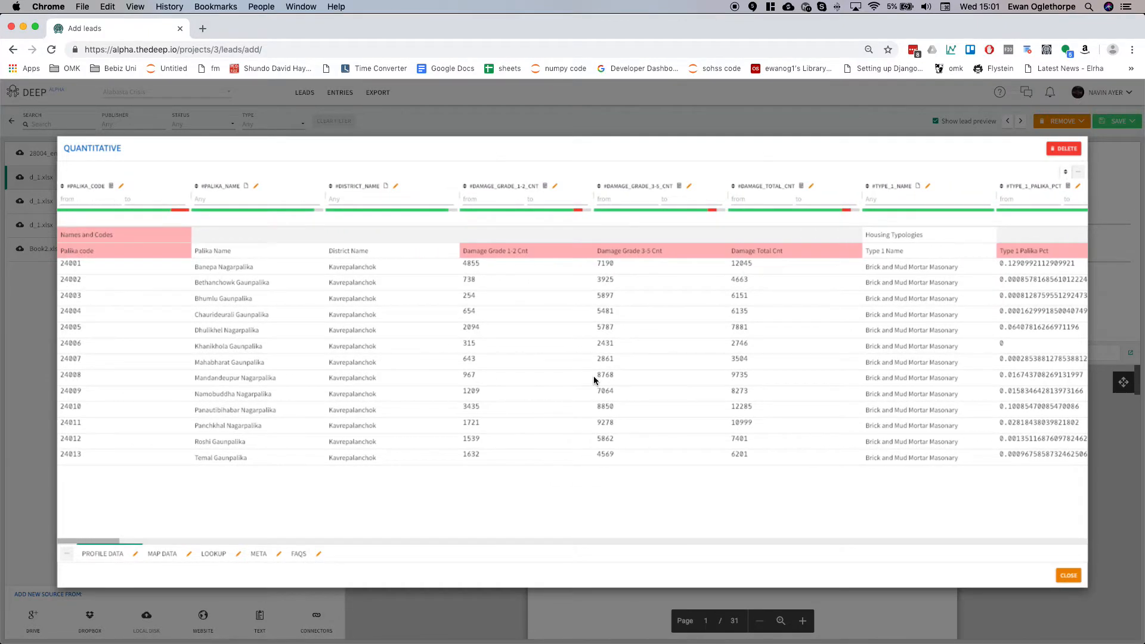
scroll(594, 380, right, 12)
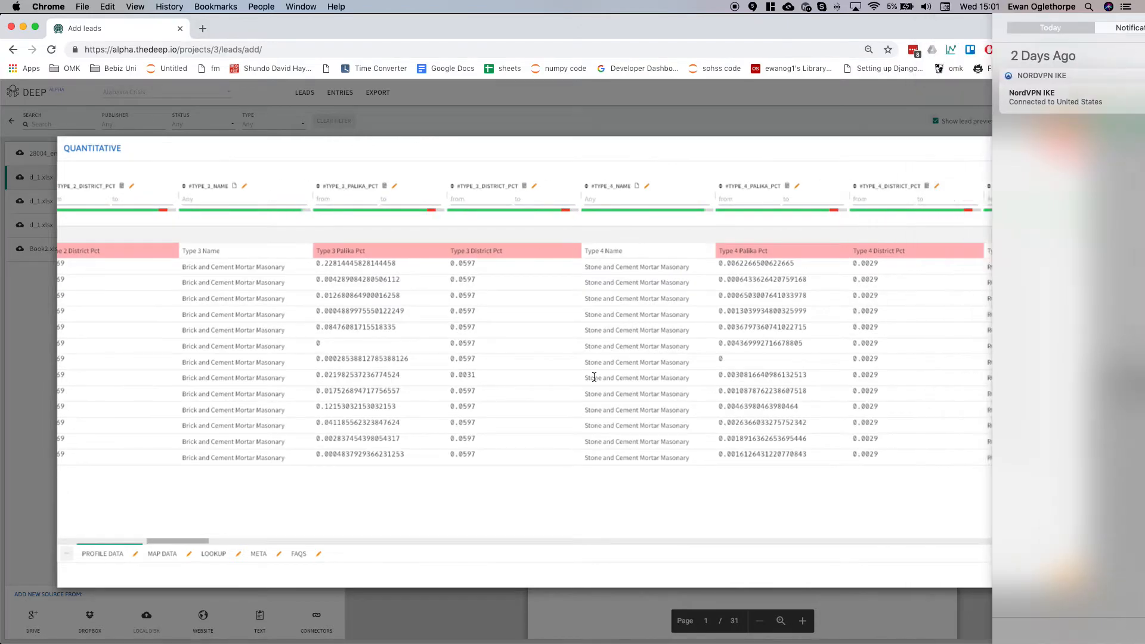
scroll(346, 380, right, 20)
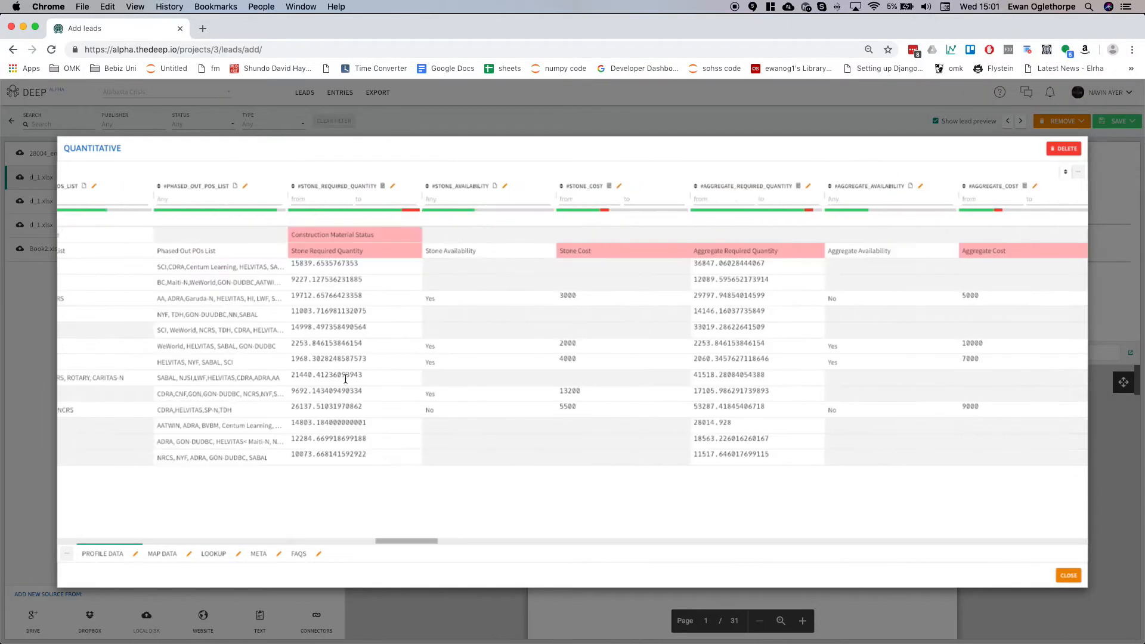
scroll(345, 377, right, 7)
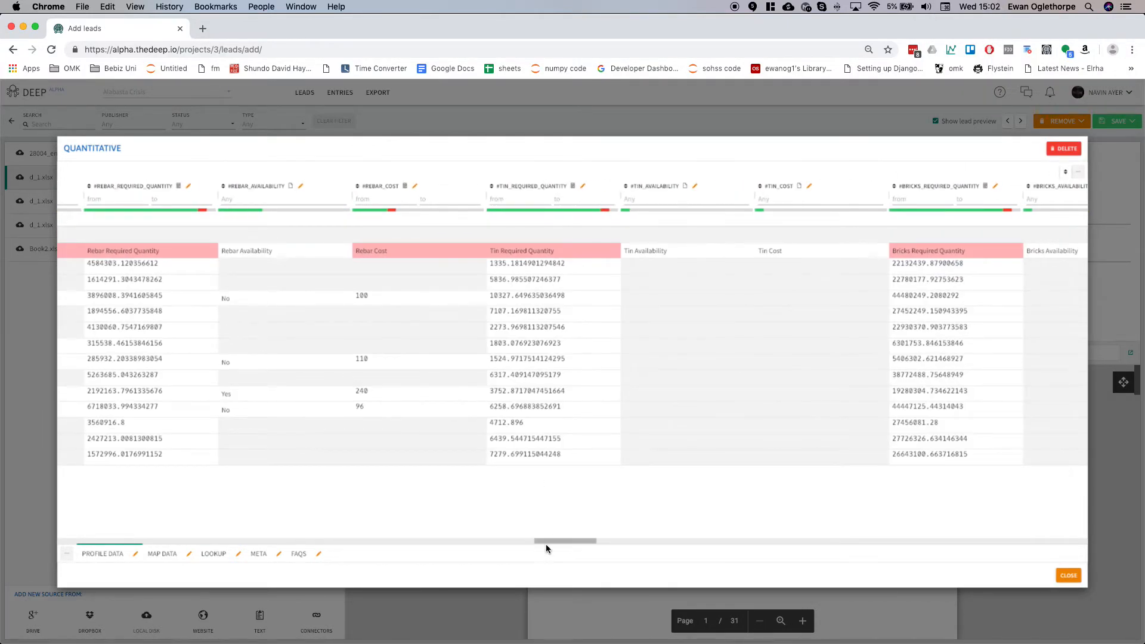
drag(552, 541, 52, 245)
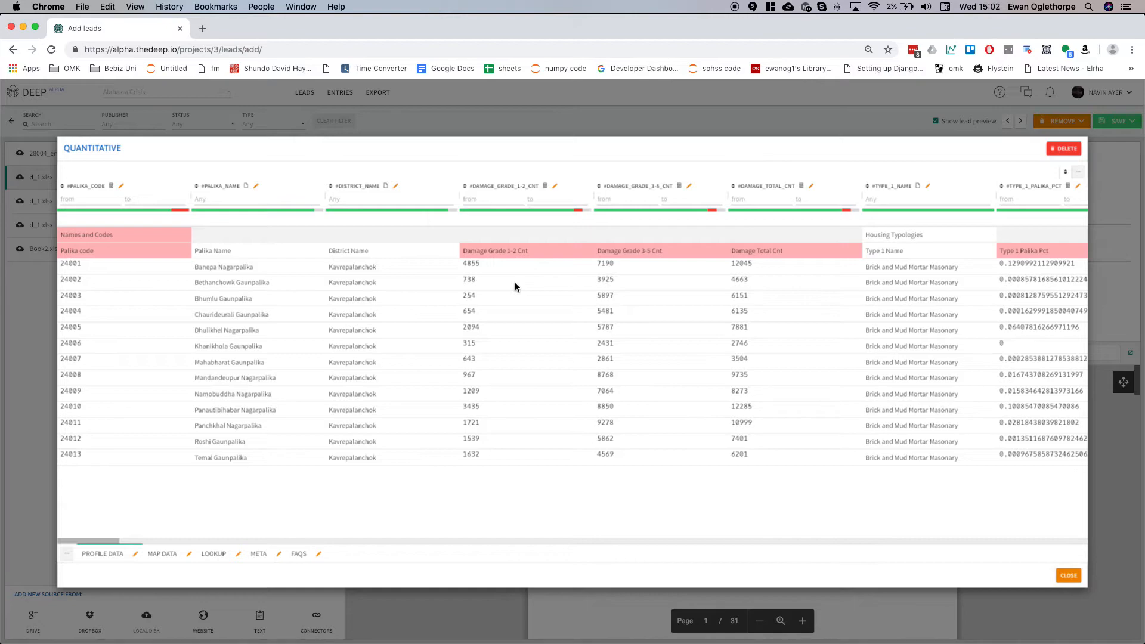
Filter the #palika_code column to values from 24000 to 24010.
click(67, 199)
text(24000)
click(144, 203)
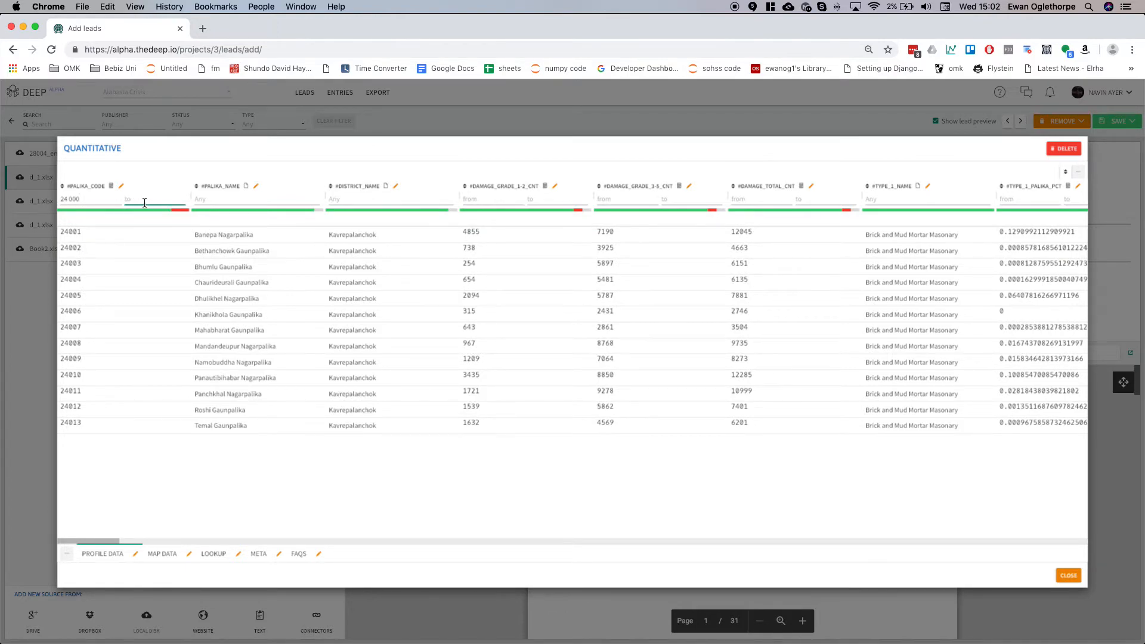
text(24010)
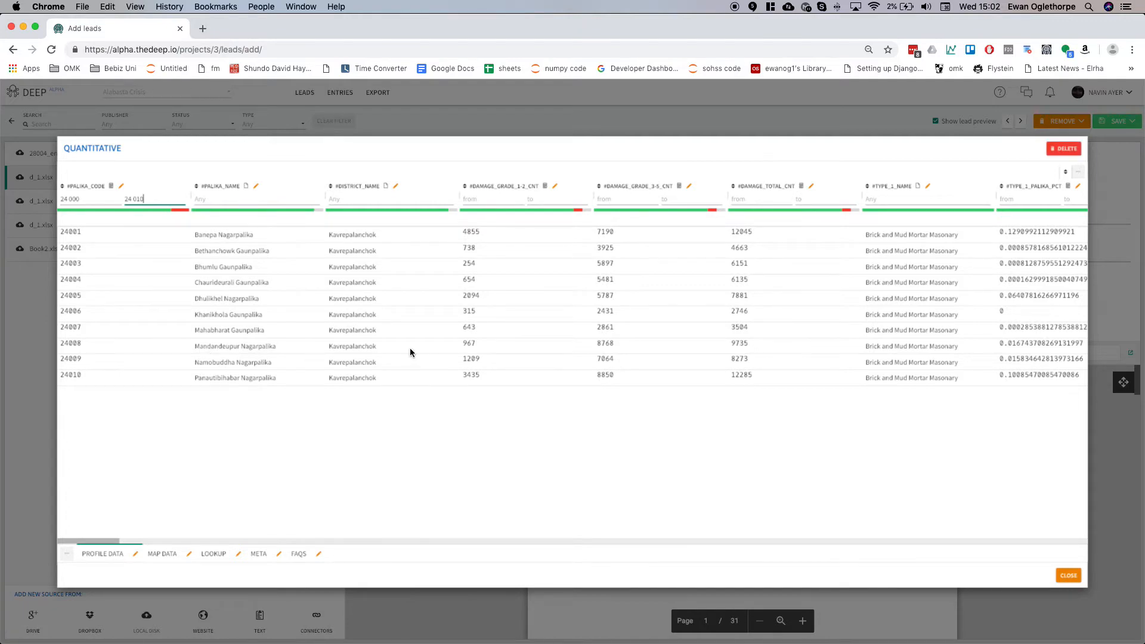
Filter the #palika_name column by the text na.
scroll(83, 545, right, 5)
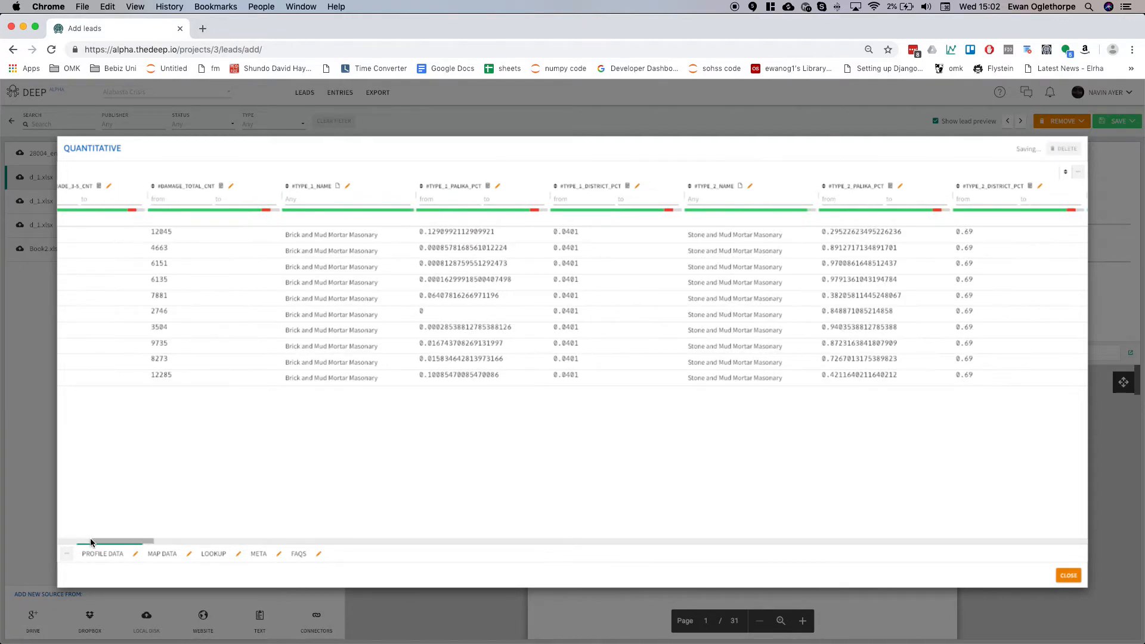
drag(108, 541, 66, 539)
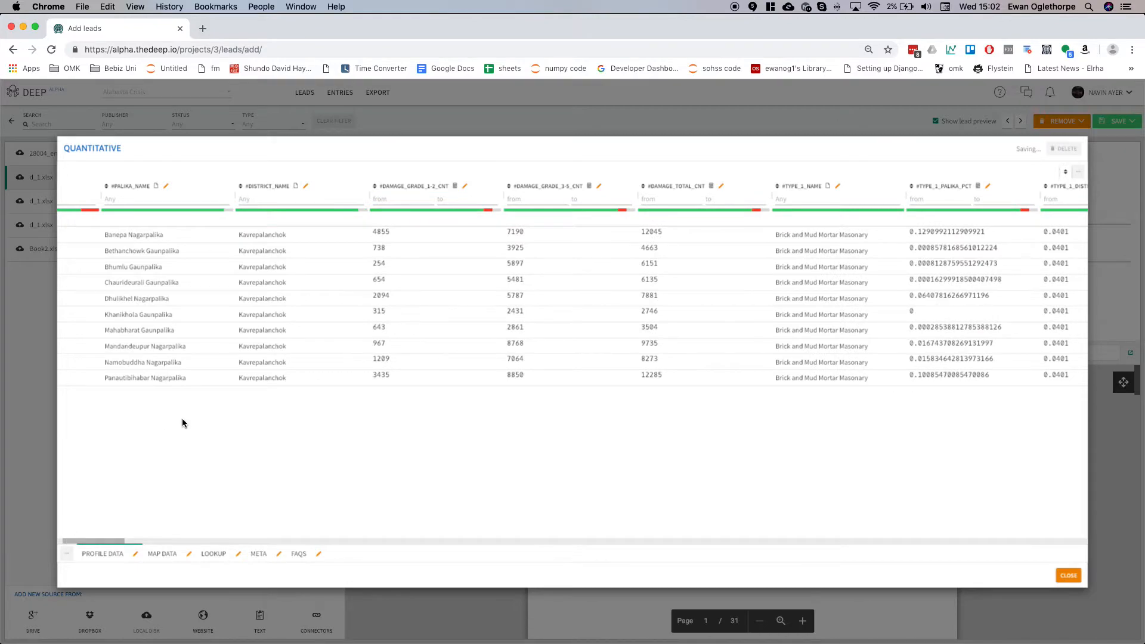
scroll(183, 423, left, 2)
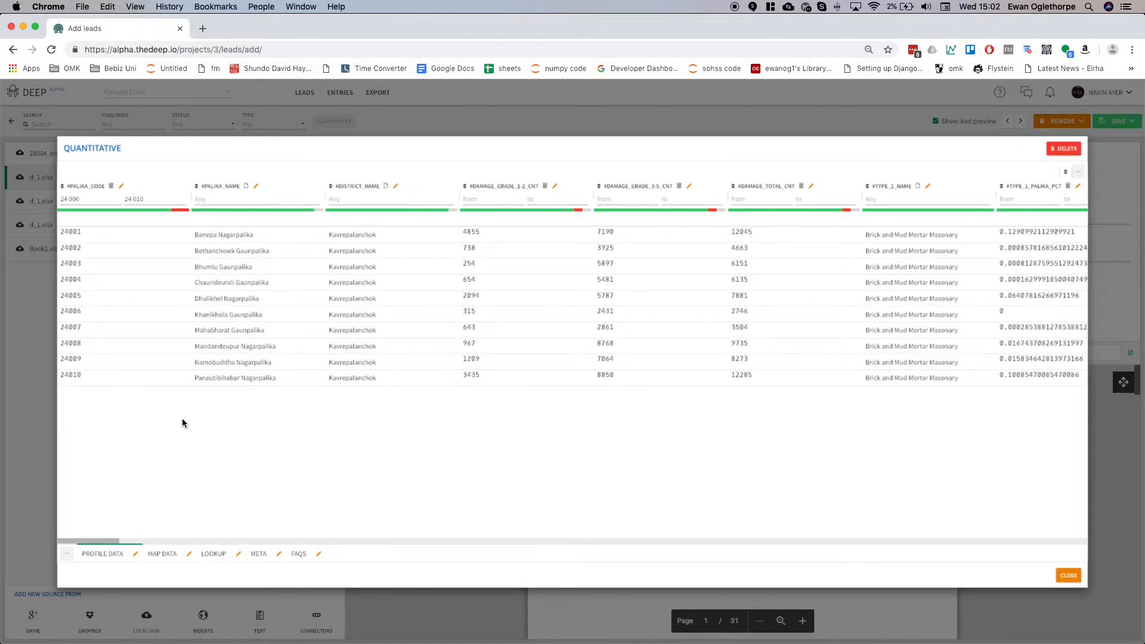
click(253, 201)
text(na)
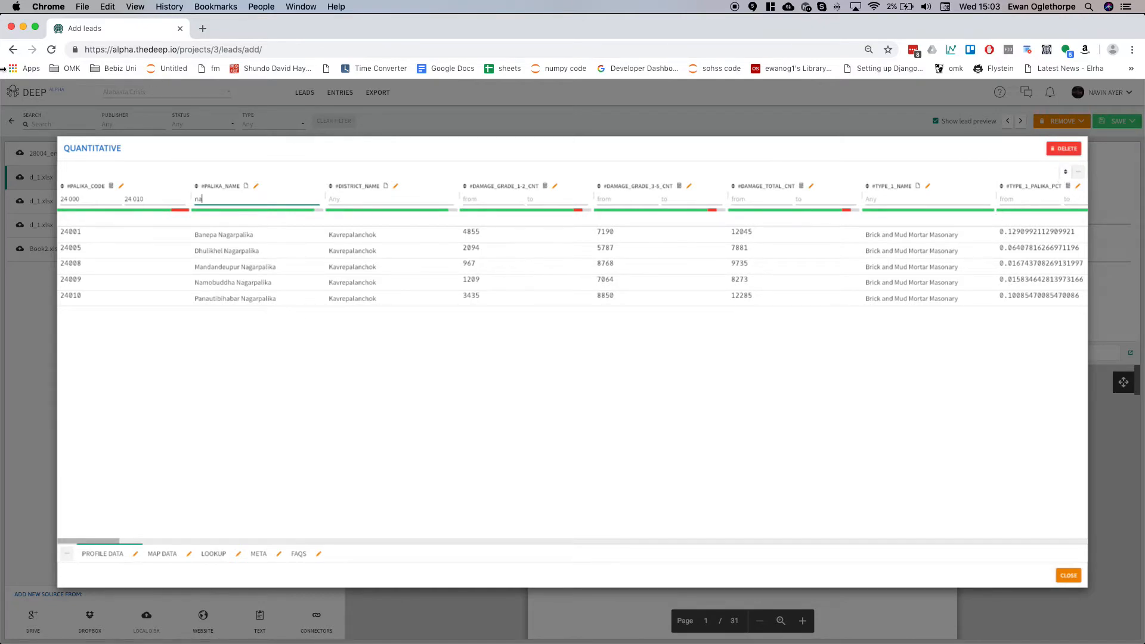
Open the #palika_name column editor, try the Number, Date and Geo types, and cancel without saving.
click(256, 187)
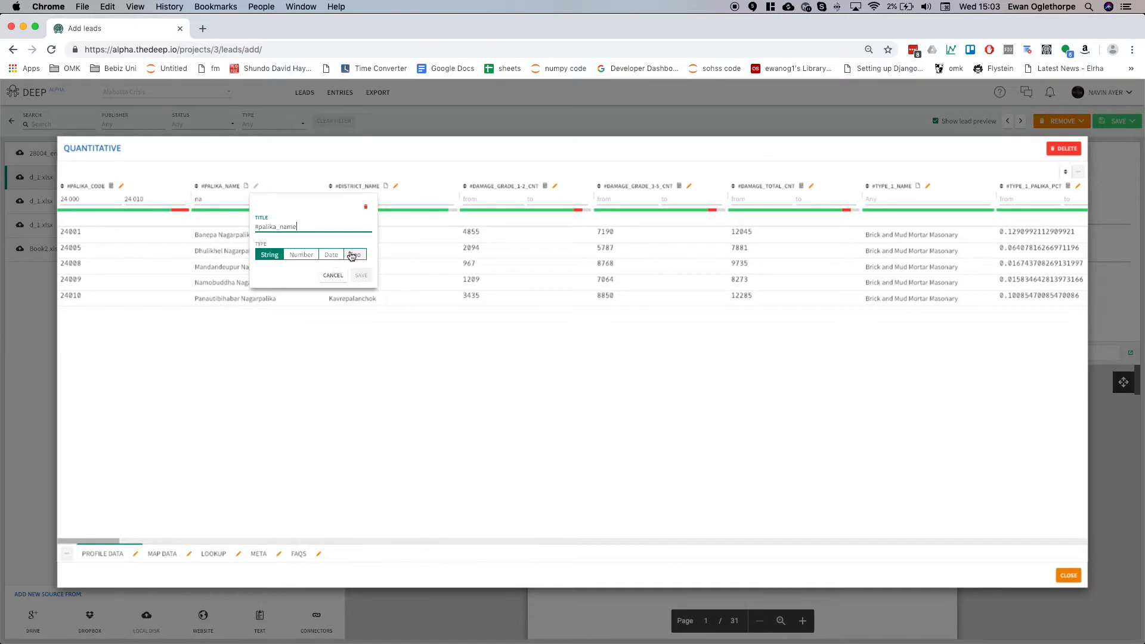
click(310, 263)
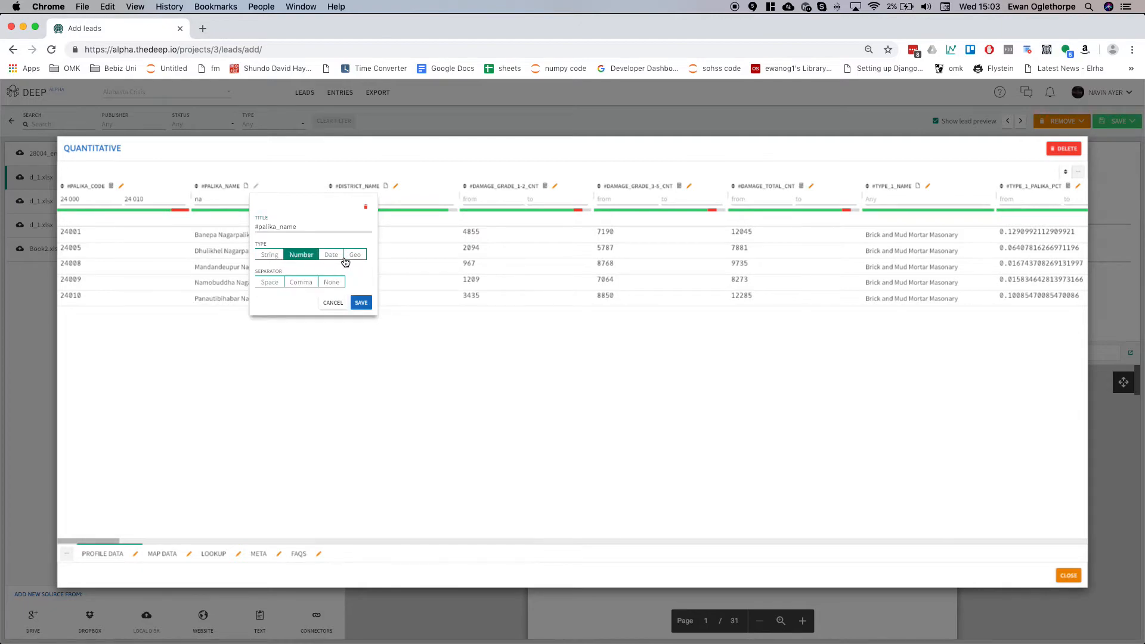
click(338, 257)
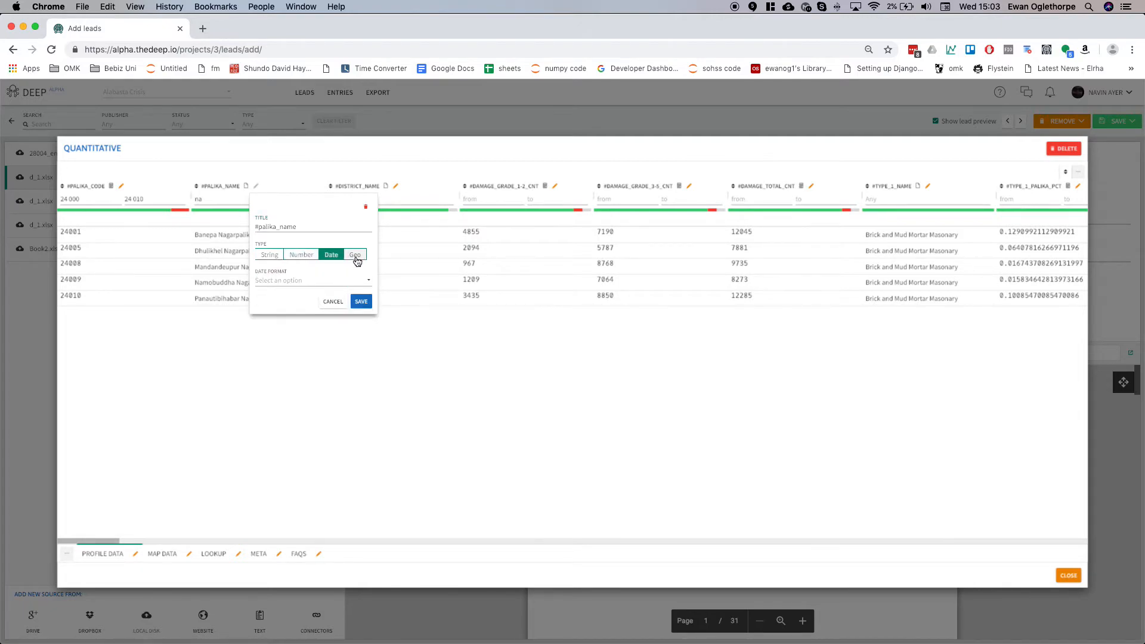
click(357, 261)
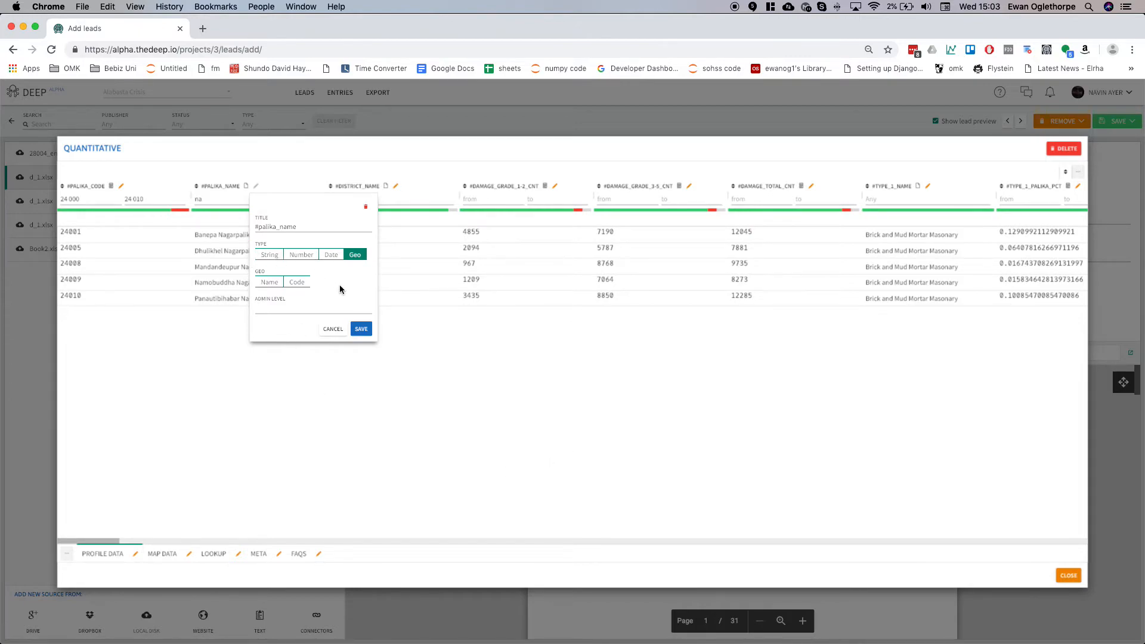
click(339, 333)
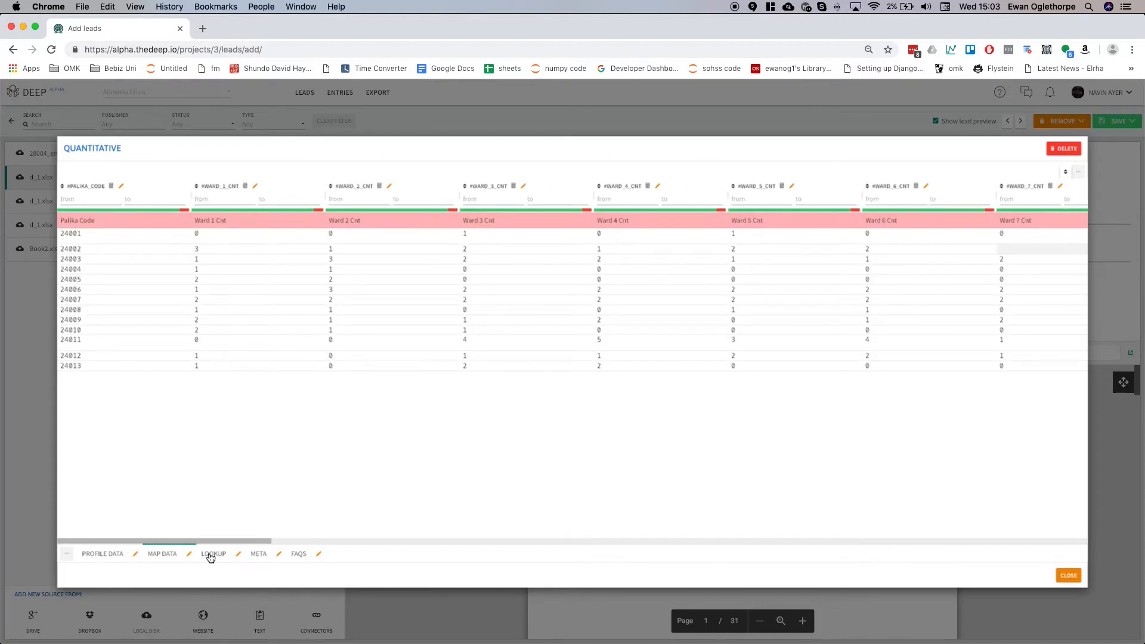
Open the Map Data sheet's title editor and cancel it.
scroll(234, 294, right, 3)
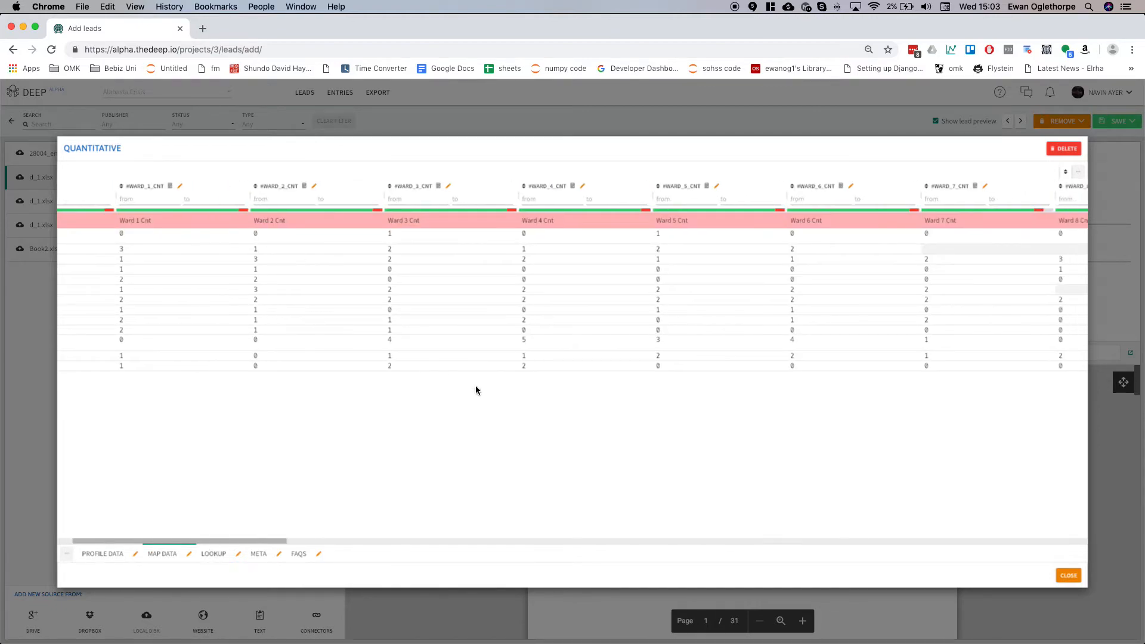
click(189, 554)
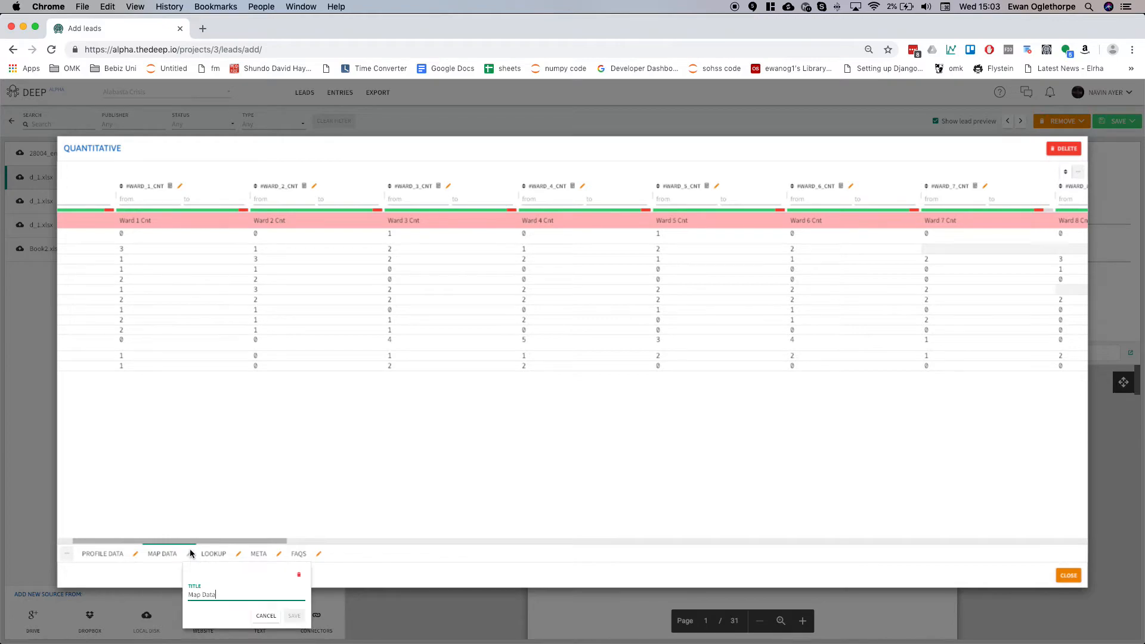
click(266, 615)
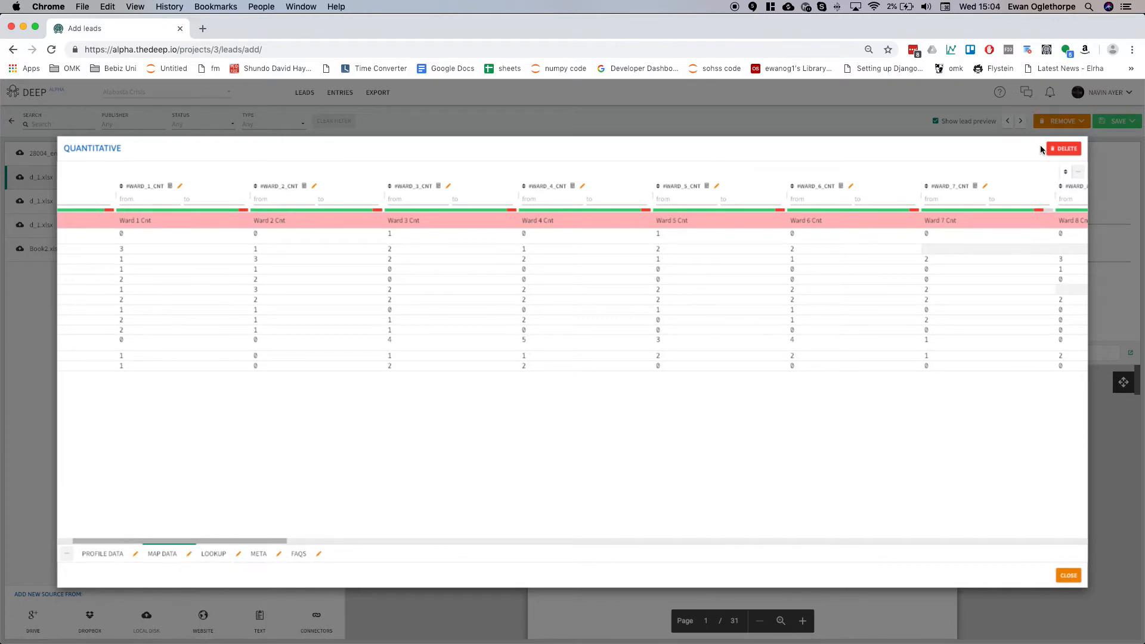
Sort the Map Data table by the #ward_7_cnt column and browse the sorted ward columns.
click(943, 188)
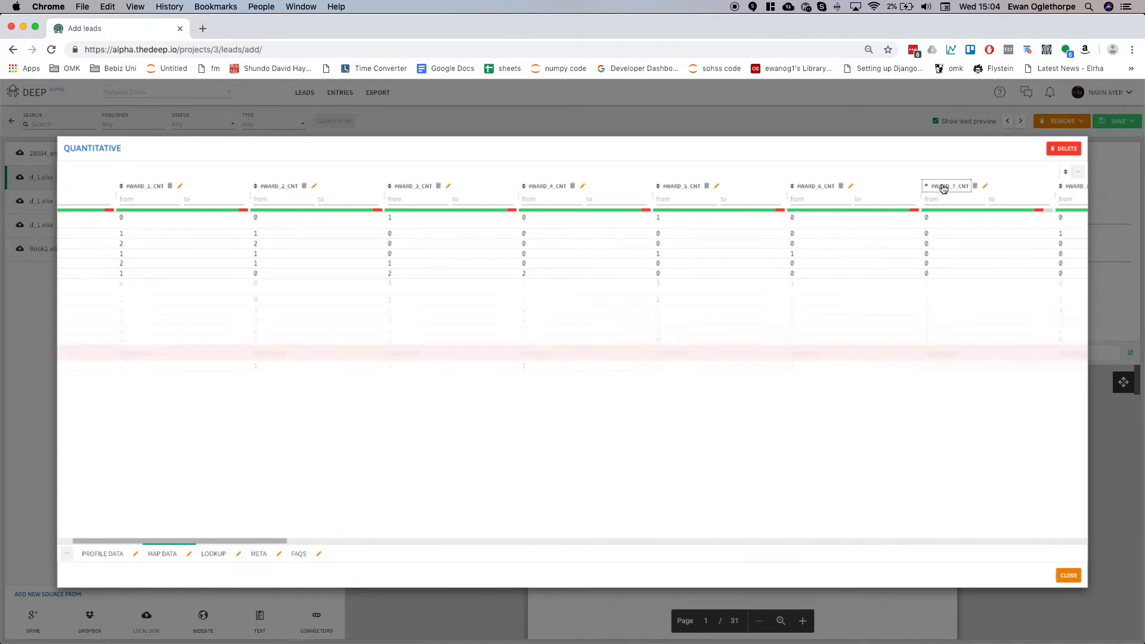
click(943, 189)
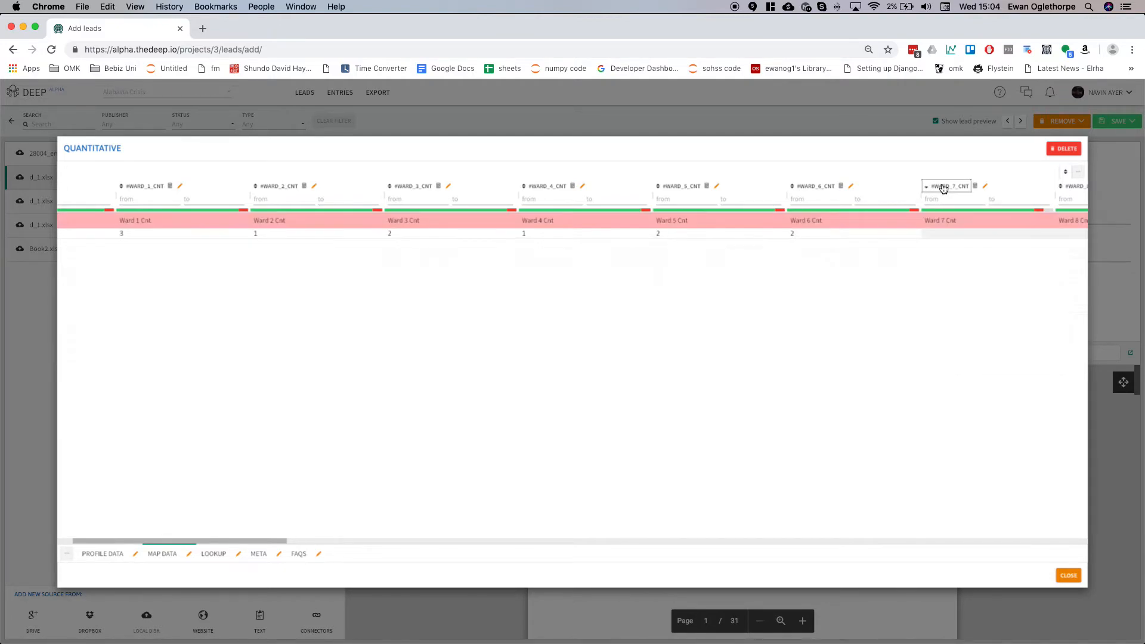
scroll(934, 292, right, 5)
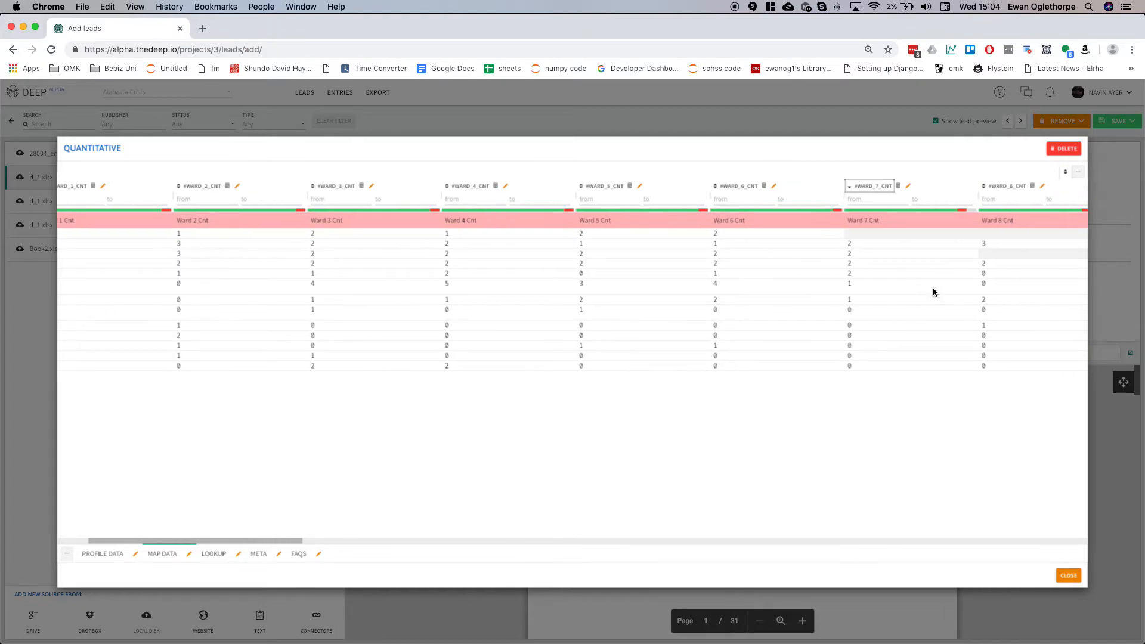
scroll(933, 292, left, 5)
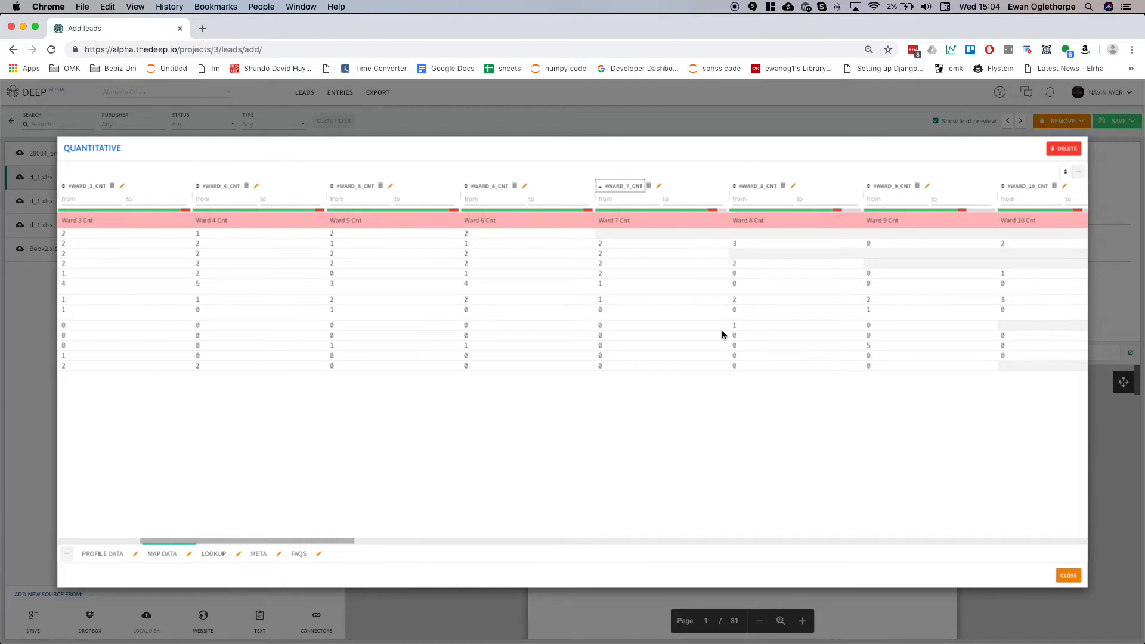
scroll(340, 424, left, 3)
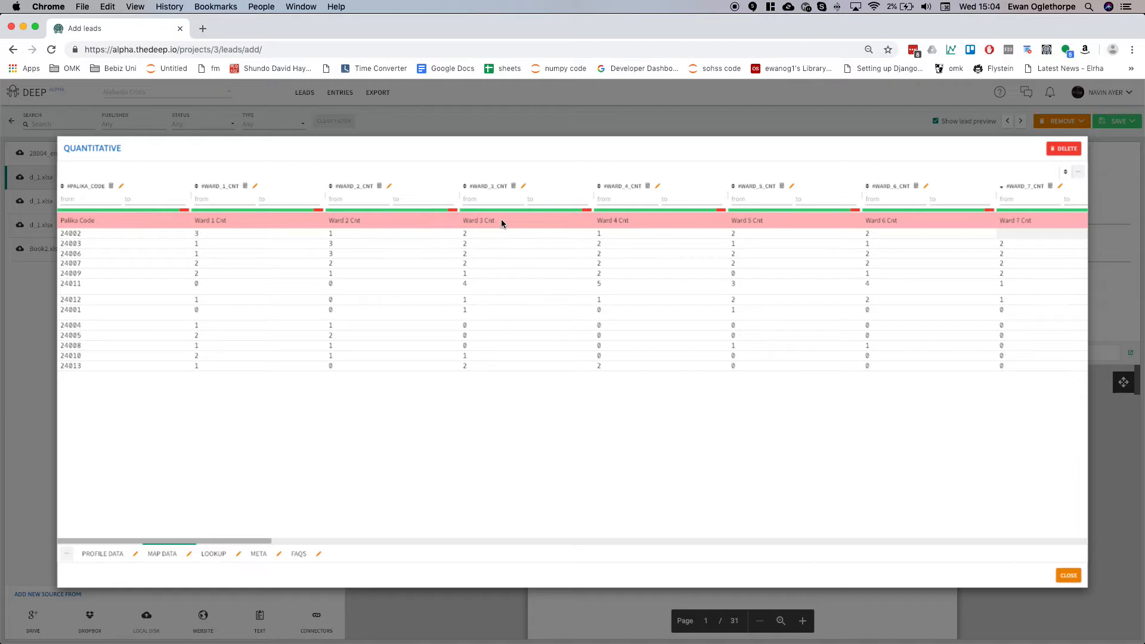
mouse_move(511, 214)
scroll(1023, 457, right, 3)
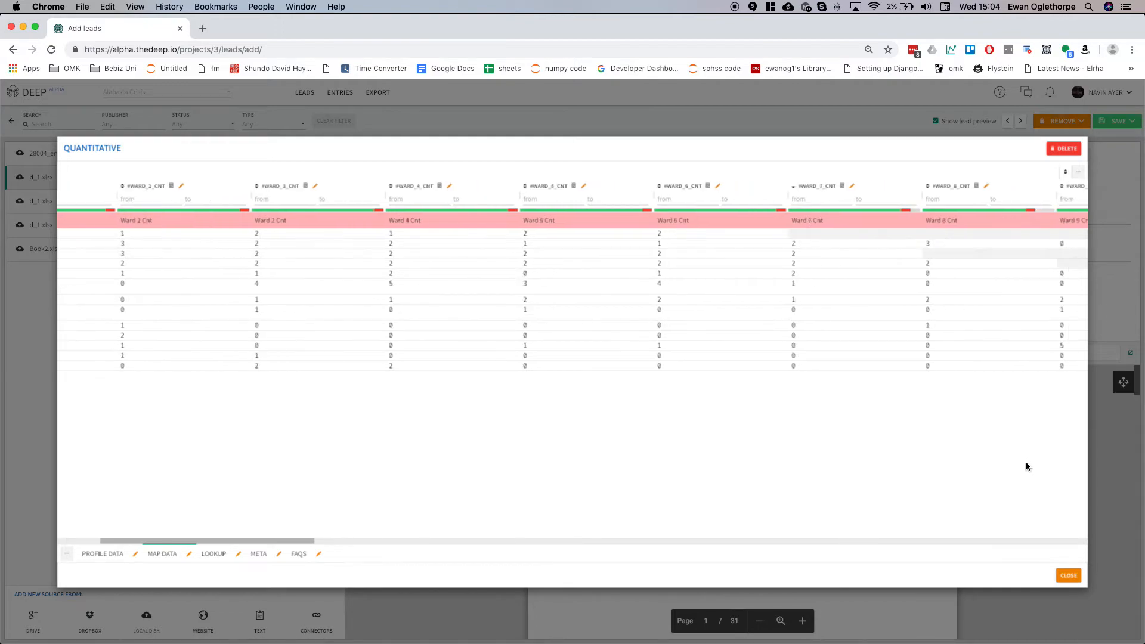
Close the quantitative view and leave the add-leads page, discarding unsaved changes.
click(1068, 574)
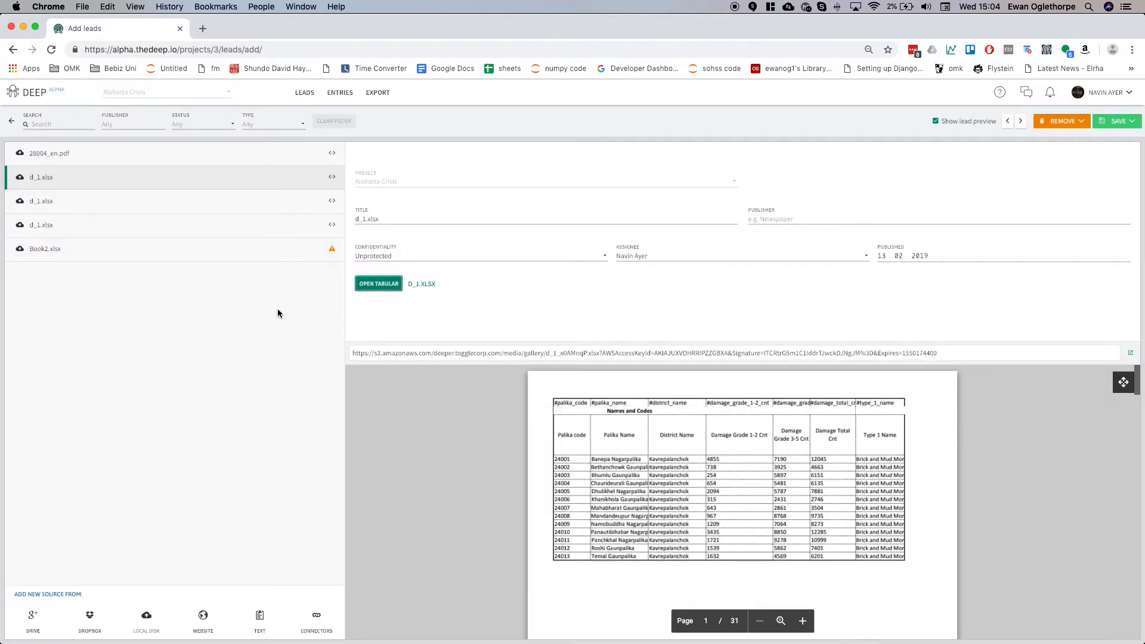
click(312, 97)
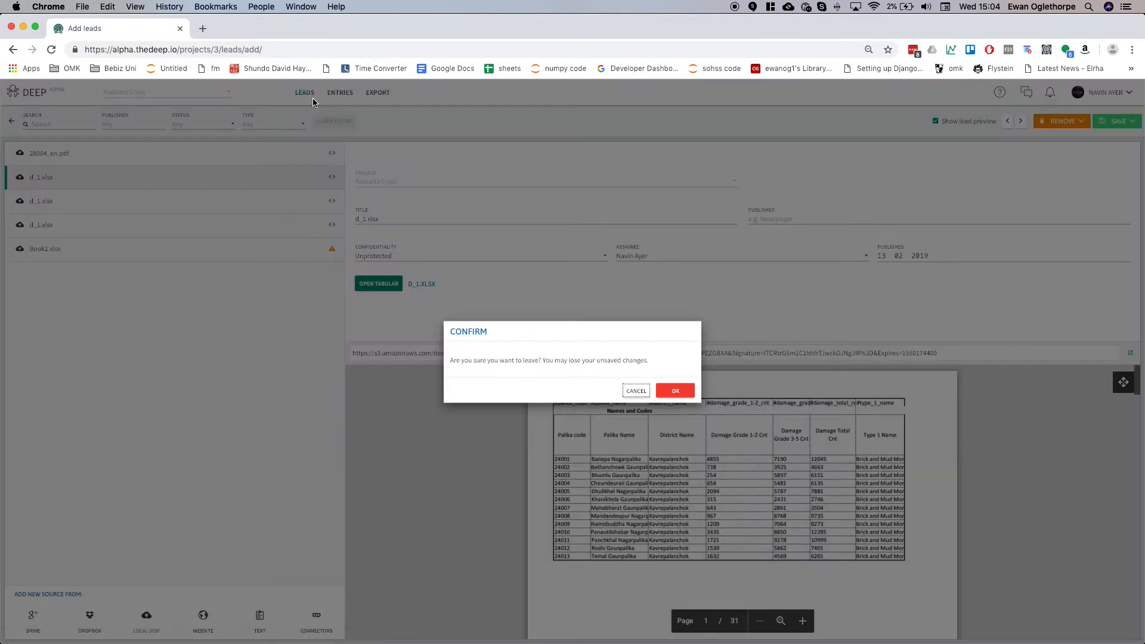
click(678, 390)
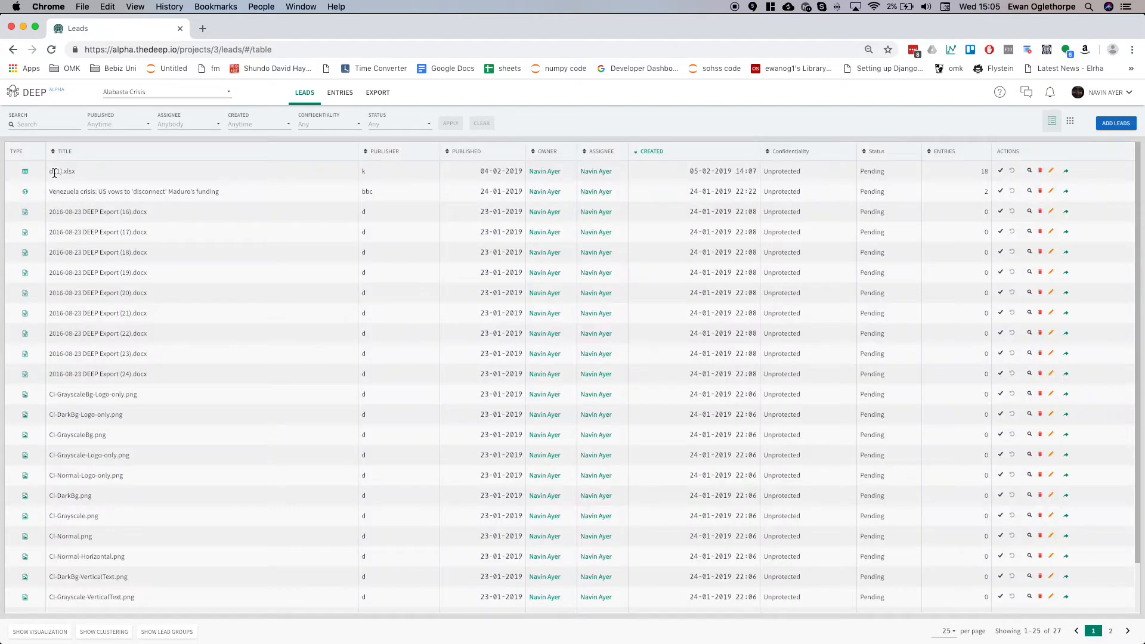
Open entry editing for the d (1).xlsx lead from the leads list.
triple_click(102, 174)
click(1068, 173)
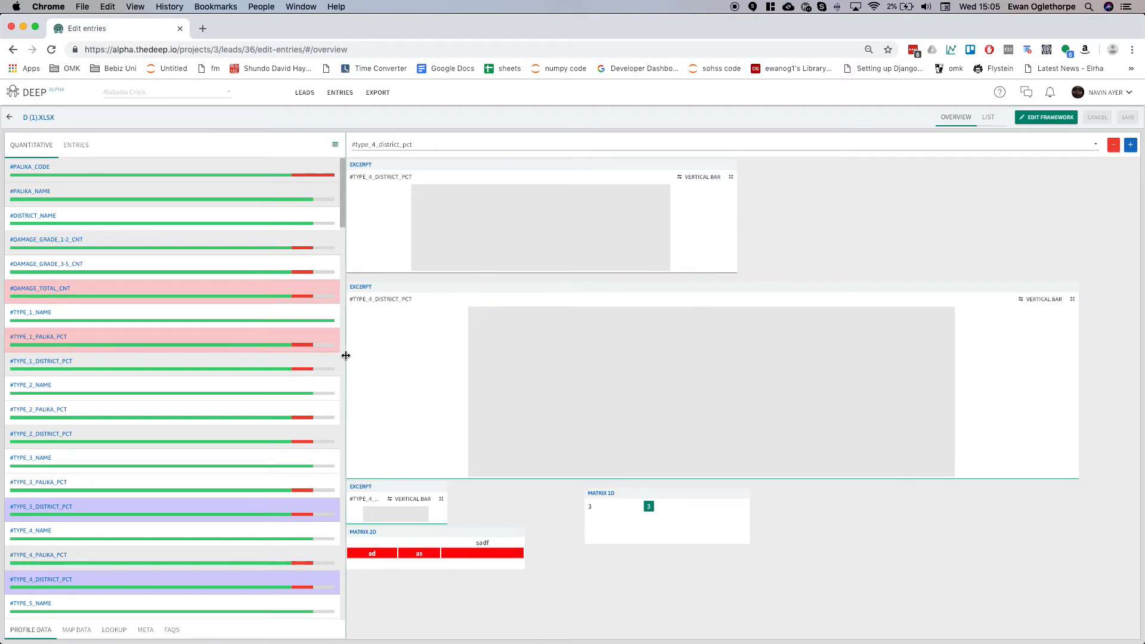
Narrow the quantitative column panel and switch it to the Map Data sheet.
drag(249, 359, 77, 626)
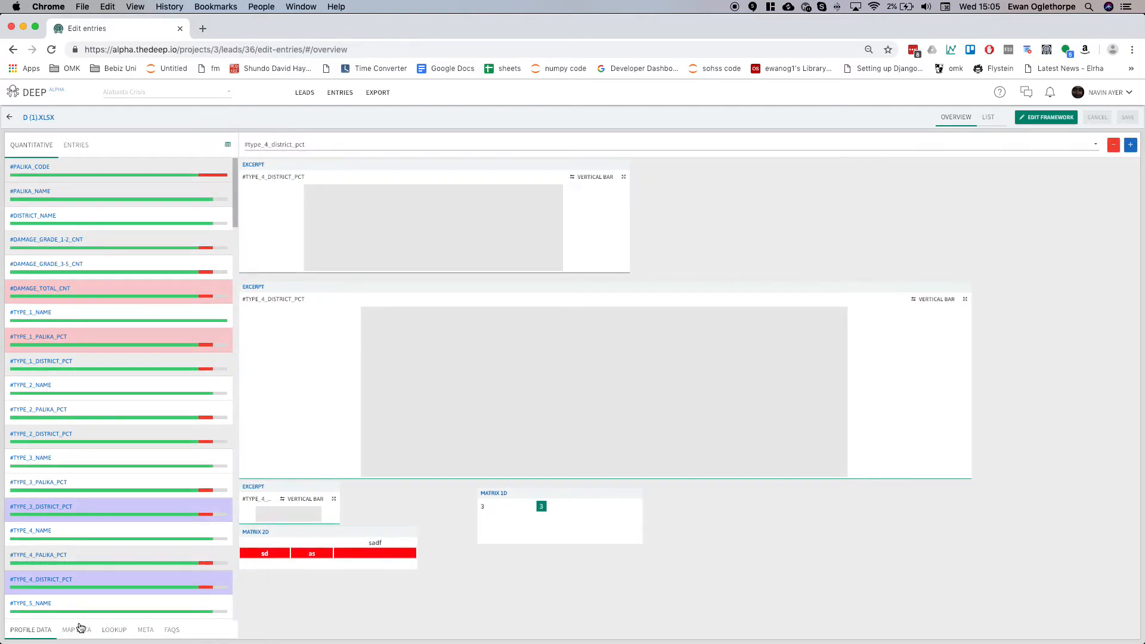
click(75, 630)
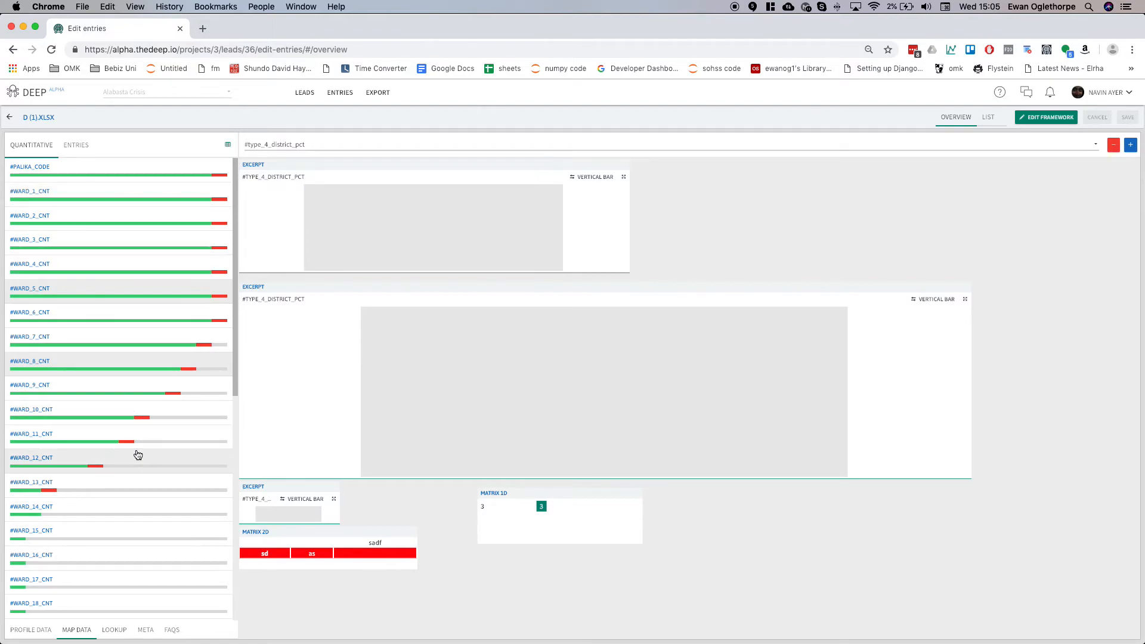
scroll(134, 452, down, 2)
scroll(110, 422, up, 2)
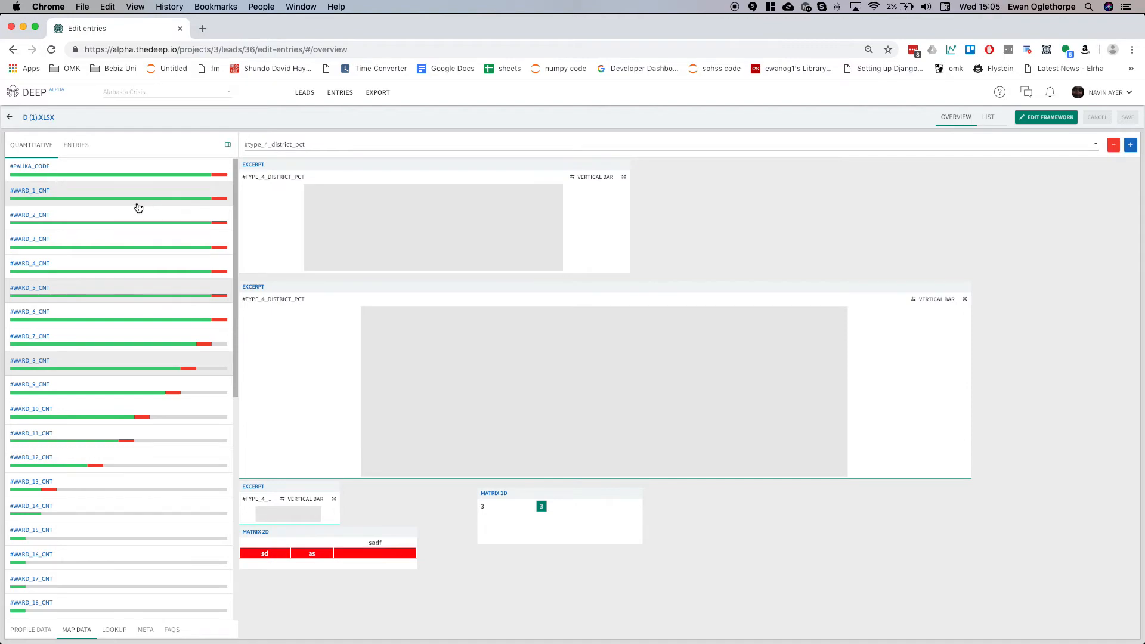
Create an entry by dragging the #ward_2_cnt column onto the first excerpt widget.
drag(137, 221, 253, 246)
drag(317, 264, 377, 239)
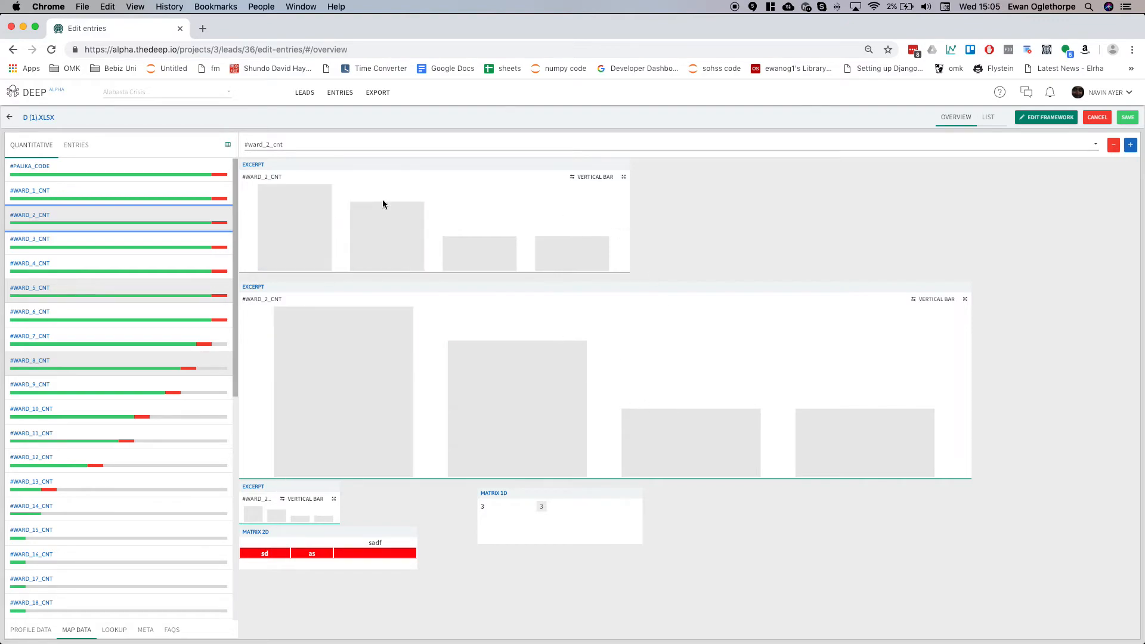
Drag #ward_12_cnt onto the Matrix 2D sadf cell and #ward_14_cnt onto the Matrix 1D cell 3.
drag(151, 458, 359, 556)
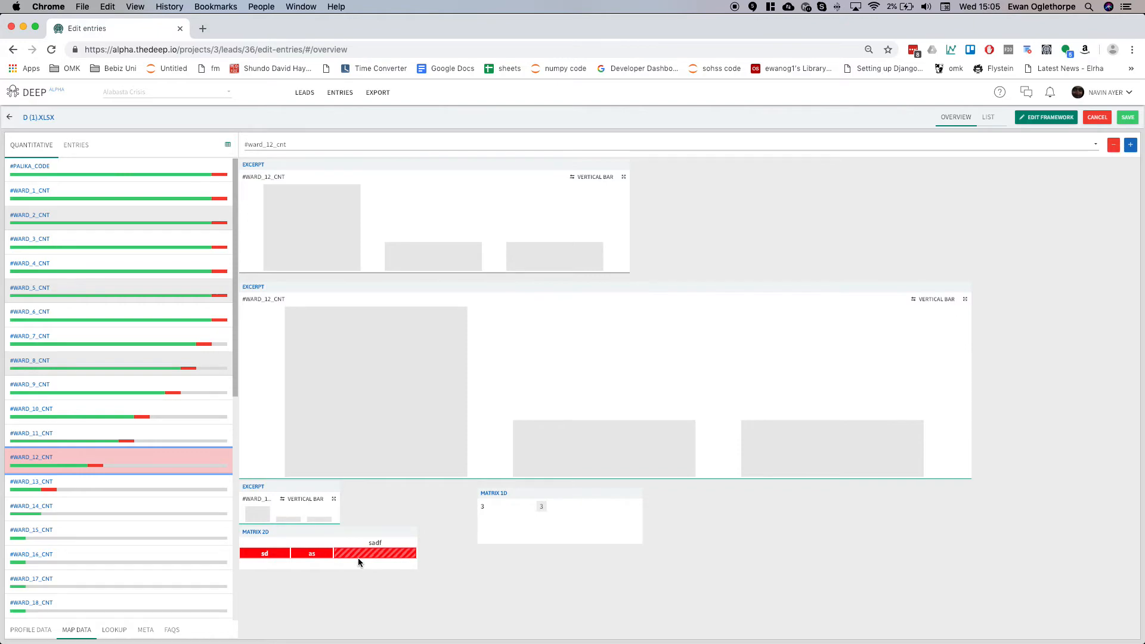
drag(184, 512, 542, 508)
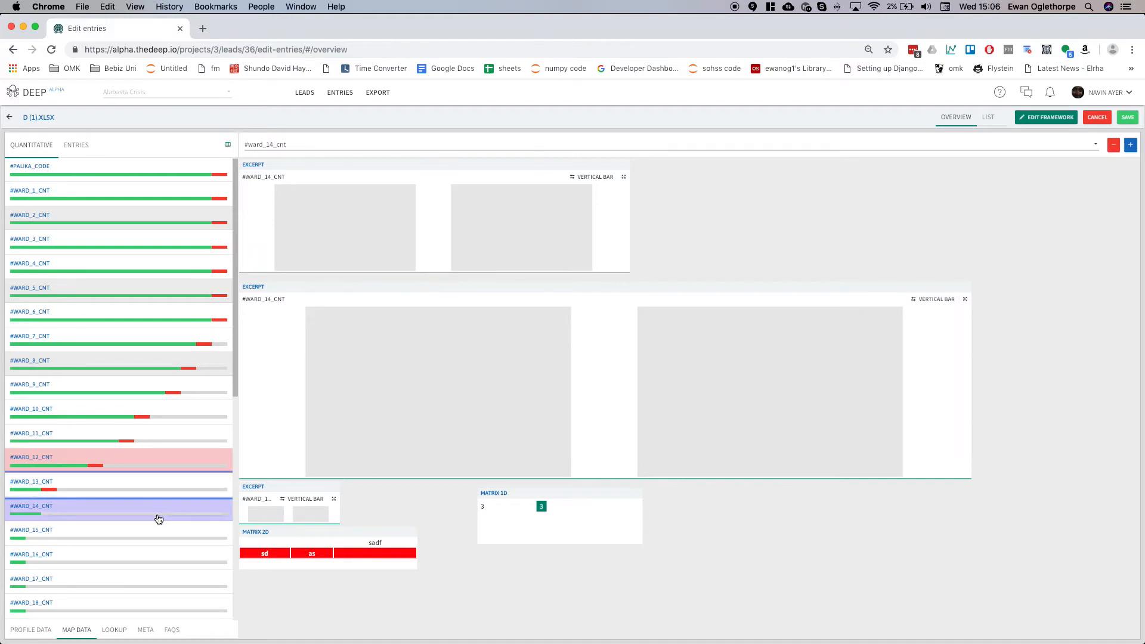
Select the #ward_12_cnt entry and cycle through its excerpt chart types back to vertical bar.
click(159, 463)
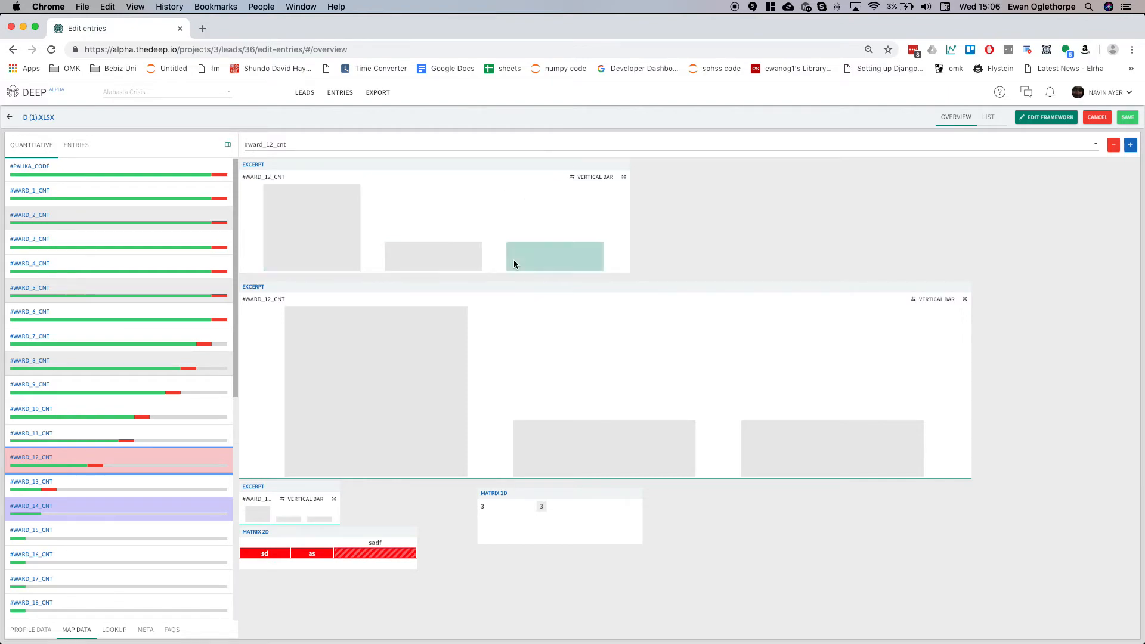
click(586, 178)
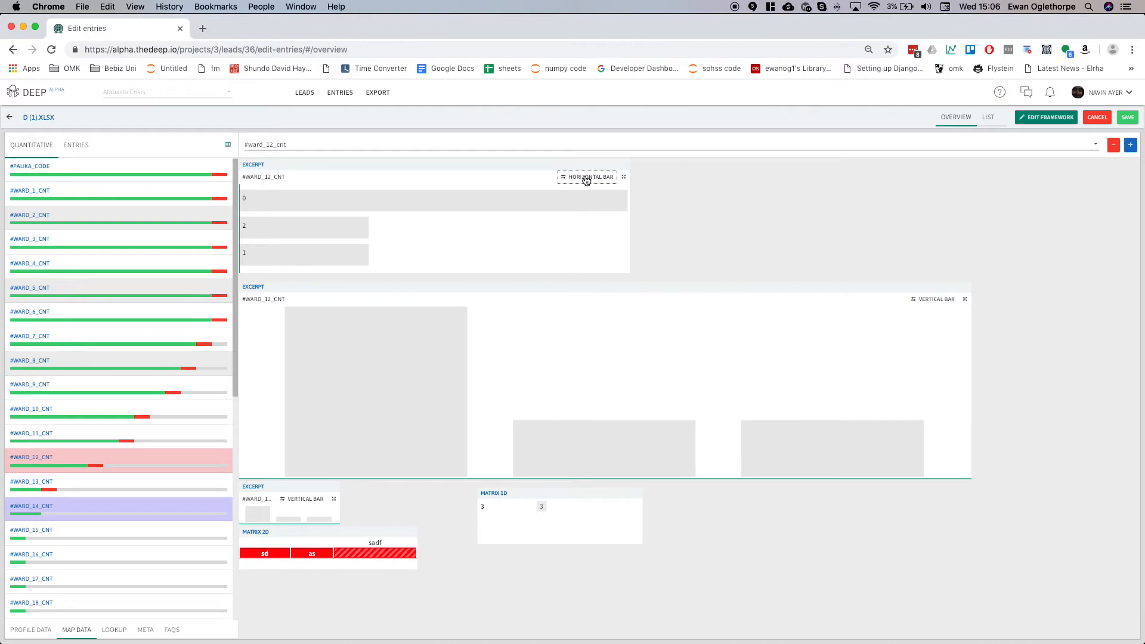
click(586, 177)
click(586, 177)
click(586, 178)
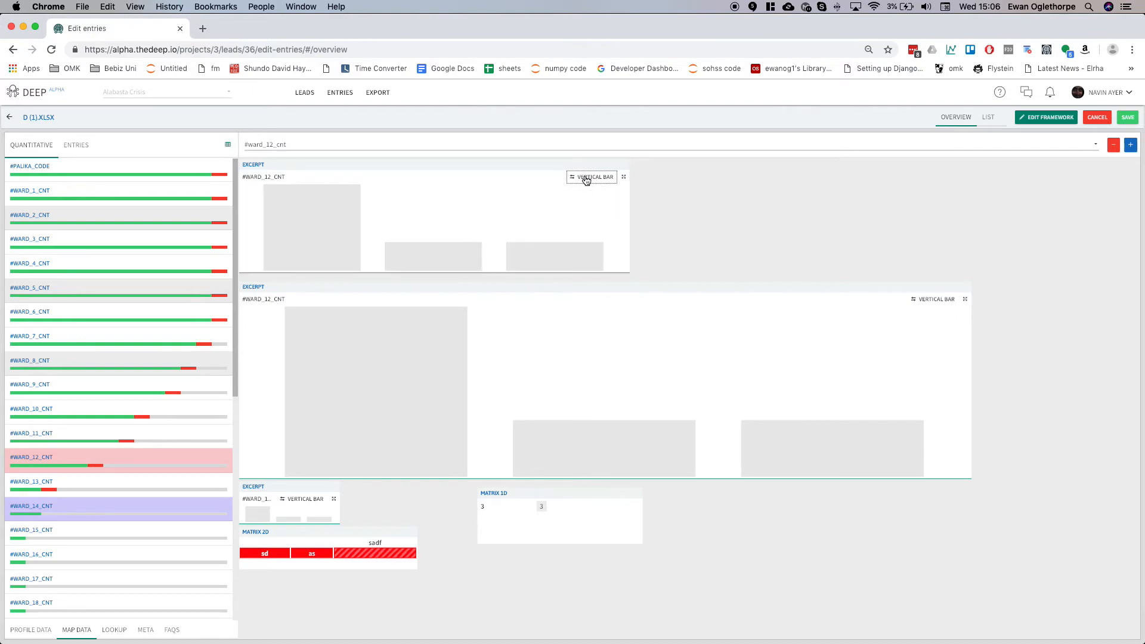
Switch to the Profile Data sheet and drag the #type_1_name column onto the first excerpt widget.
click(27, 636)
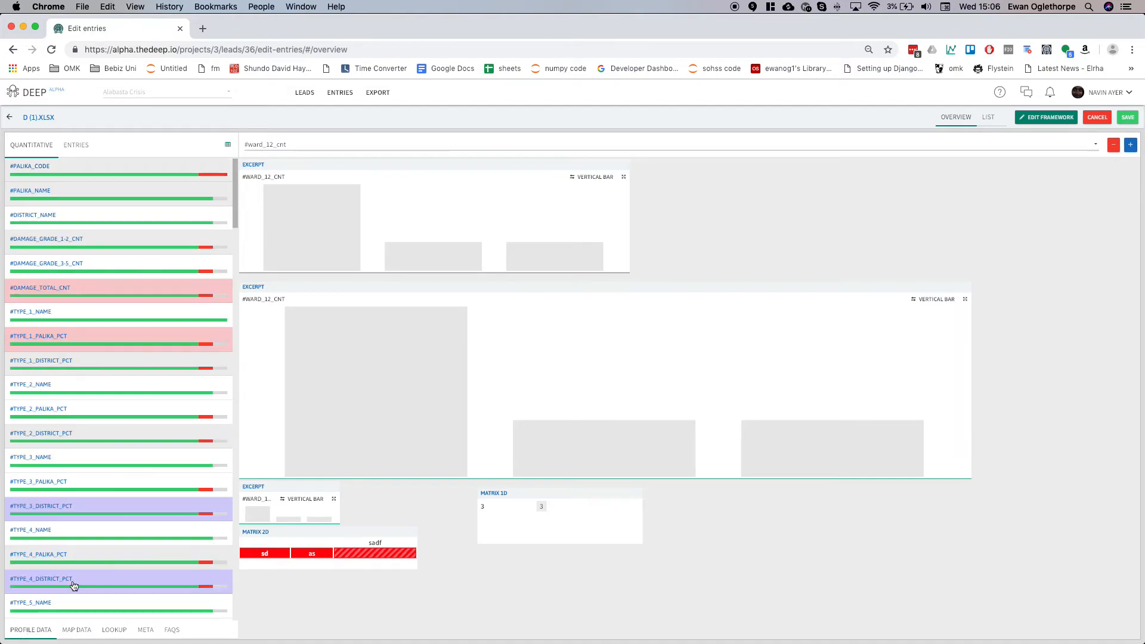
drag(99, 312, 326, 224)
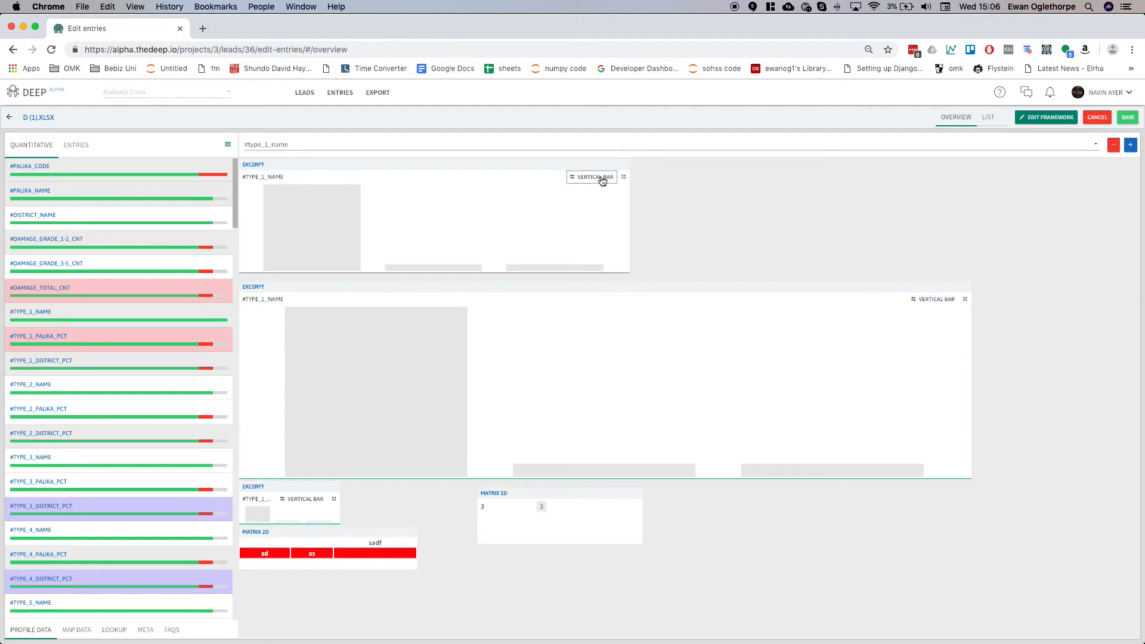
Switch the #type_1_name excerpt chart to a word cloud.
click(600, 178)
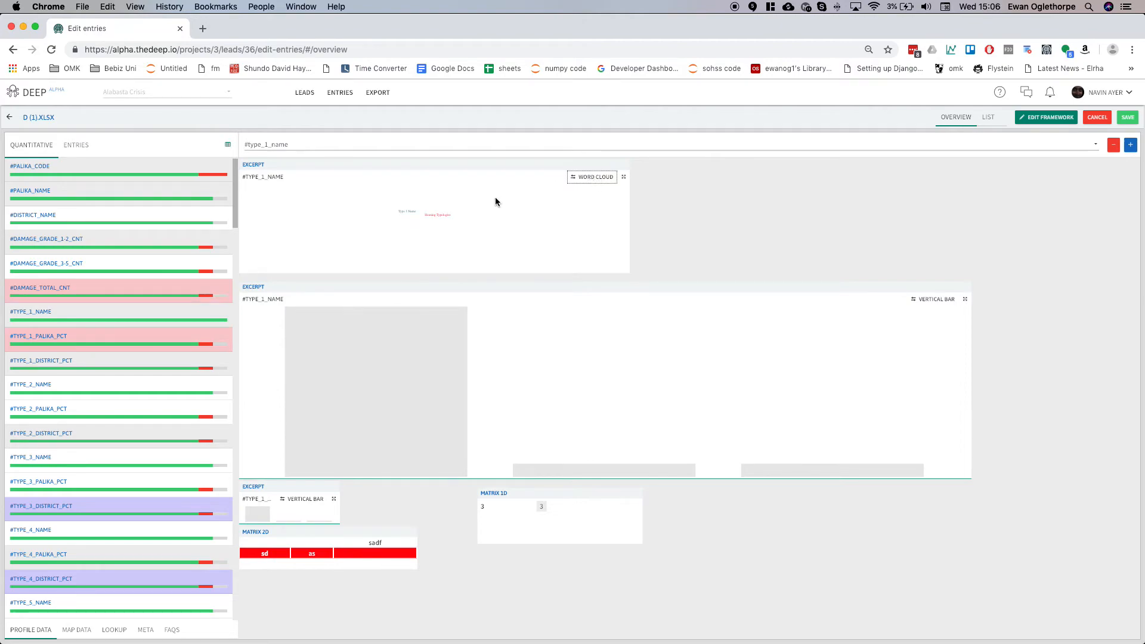
scroll(391, 231, up, 5)
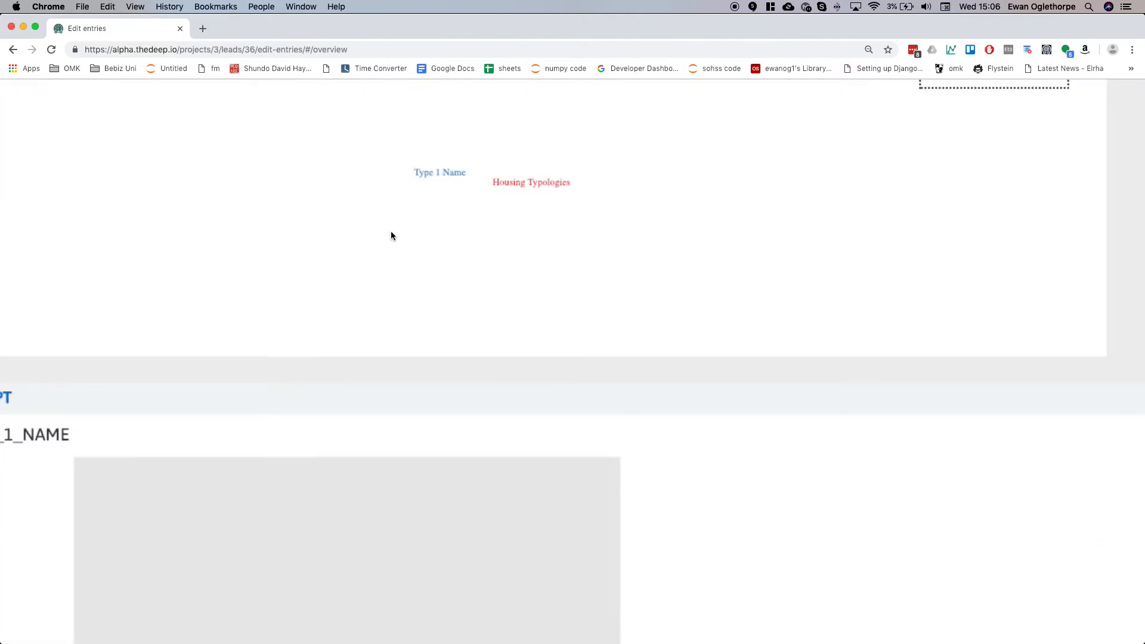
scroll(536, 216, down, 5)
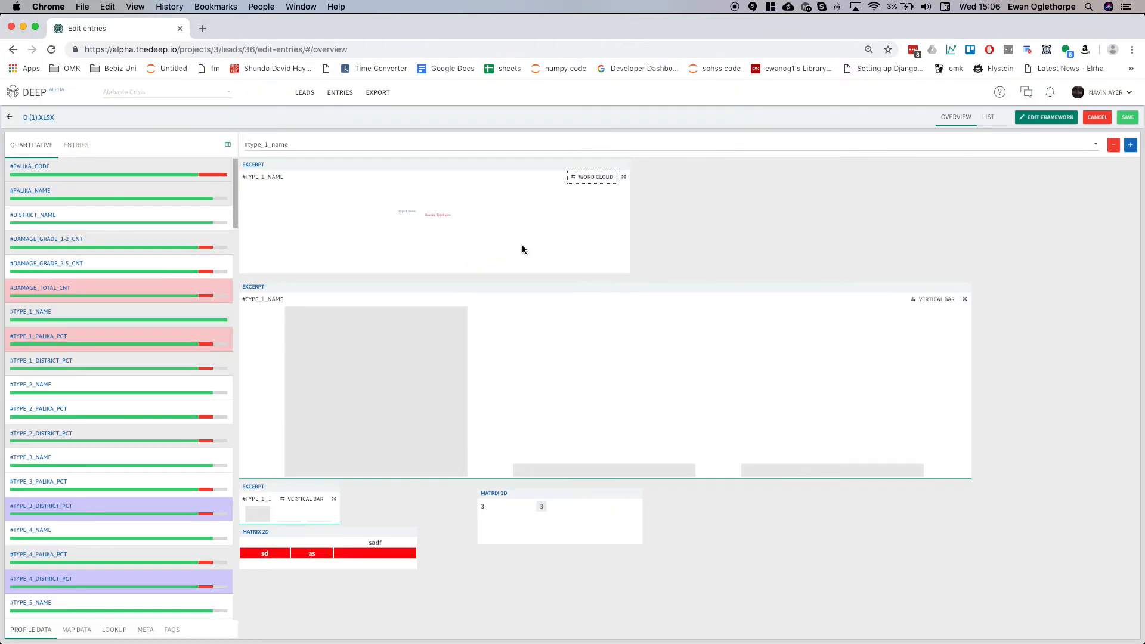
Set the excerpt chart to horizontal bar, then open it enlarged and display it as a word cloud.
click(589, 179)
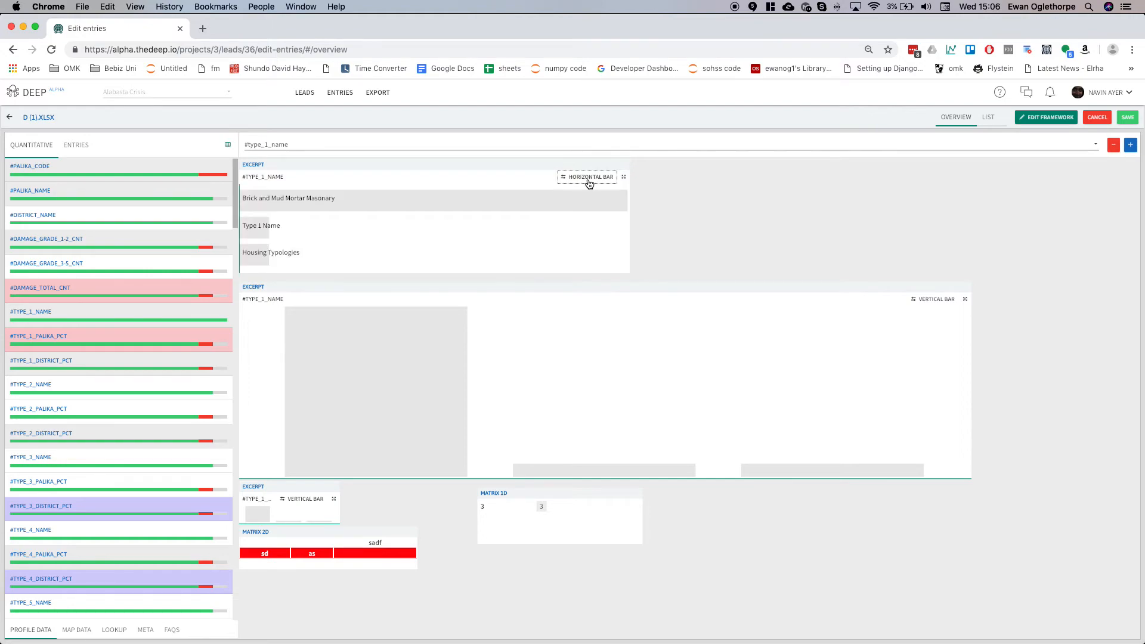
click(623, 179)
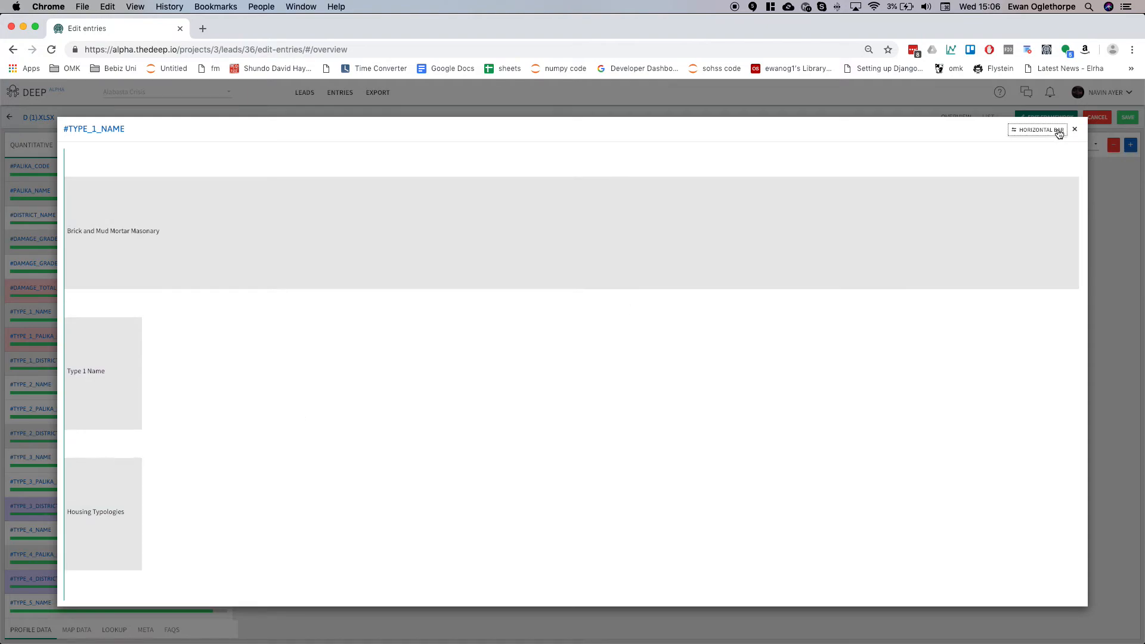
click(1059, 131)
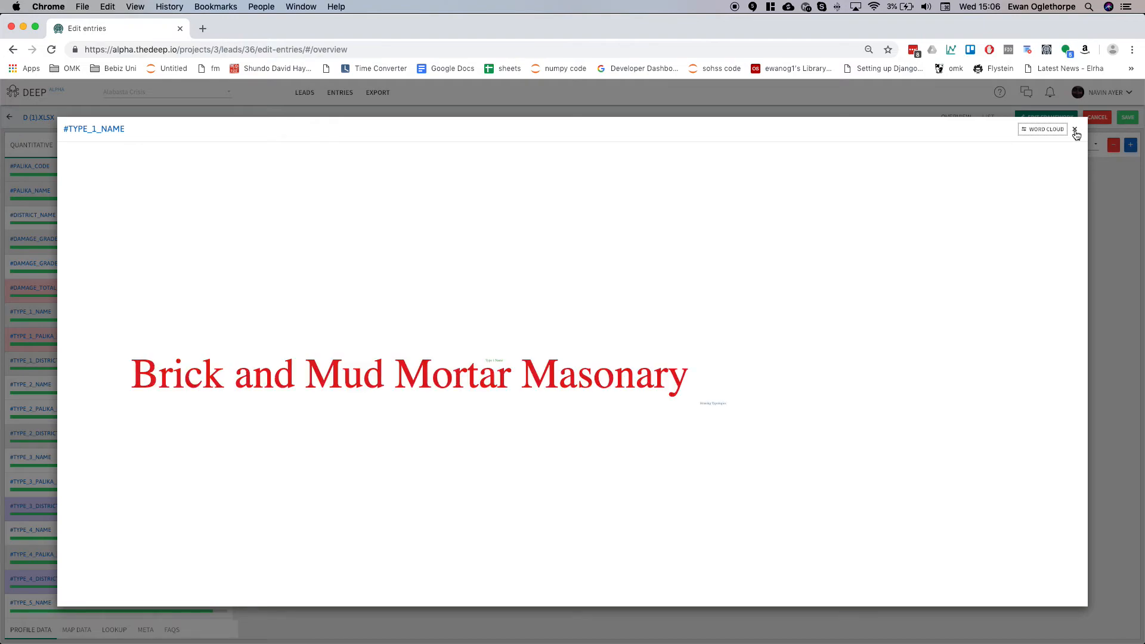
Close the enlarged word cloud, then open the quantitative column panel enlarged and close it again.
click(1075, 131)
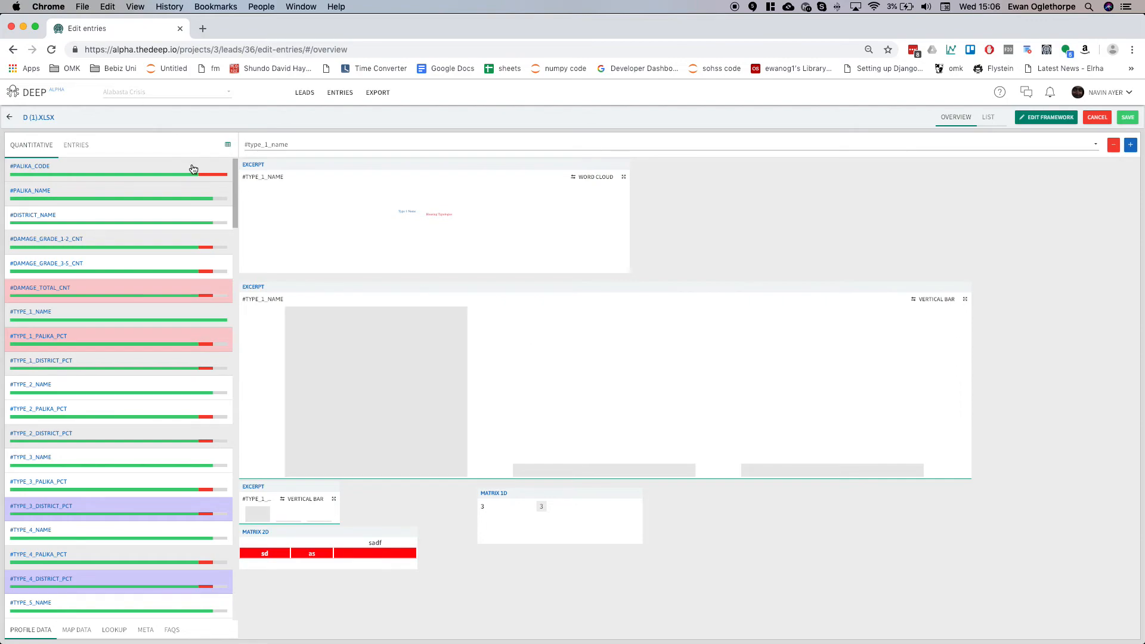
click(228, 146)
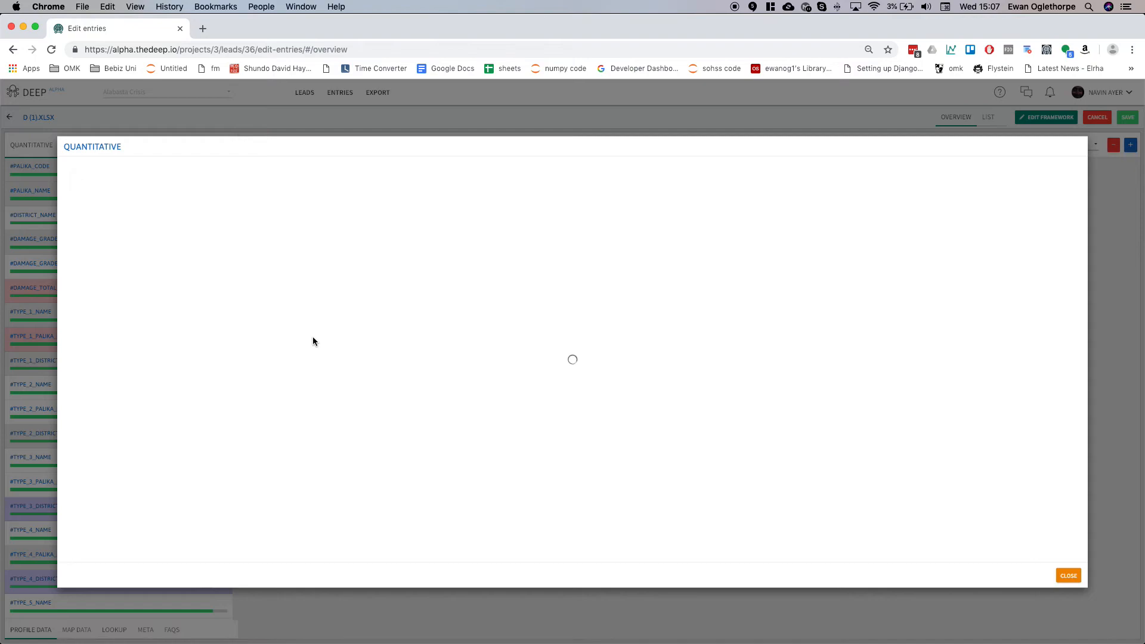
click(1071, 577)
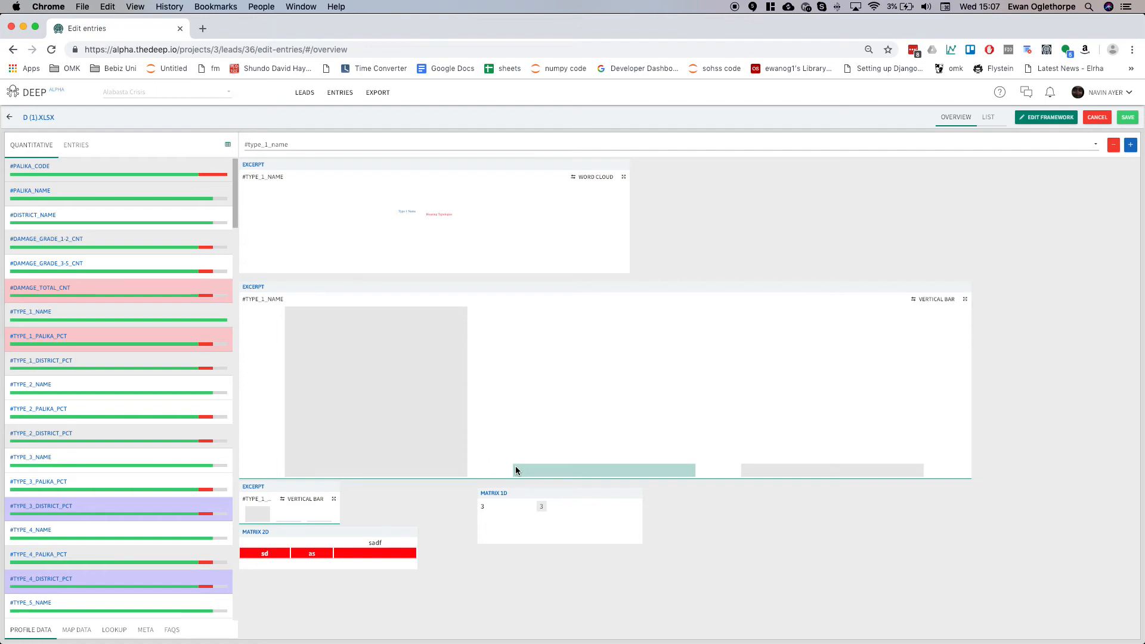
Create an entry from the #PALIKA_NAME column and show its first excerpt chart as a word cloud.
click(200, 200)
click(584, 182)
click(584, 182)
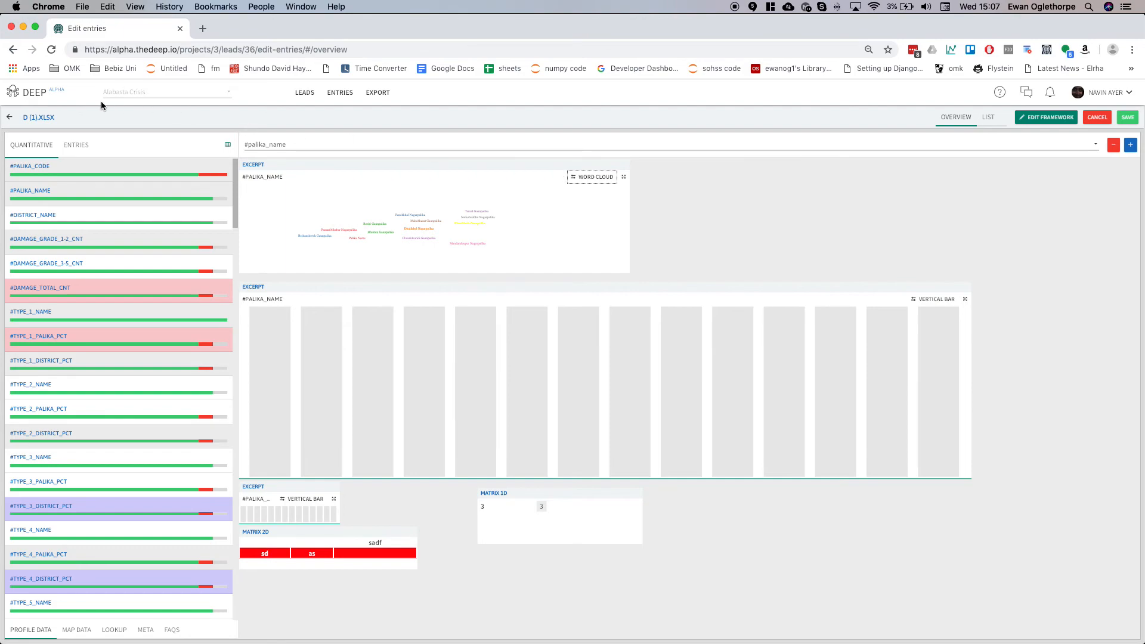
Switch to the entries list and step through several entries, such as #landless_cnt and #damage_total_cnt, to review their charts.
click(81, 144)
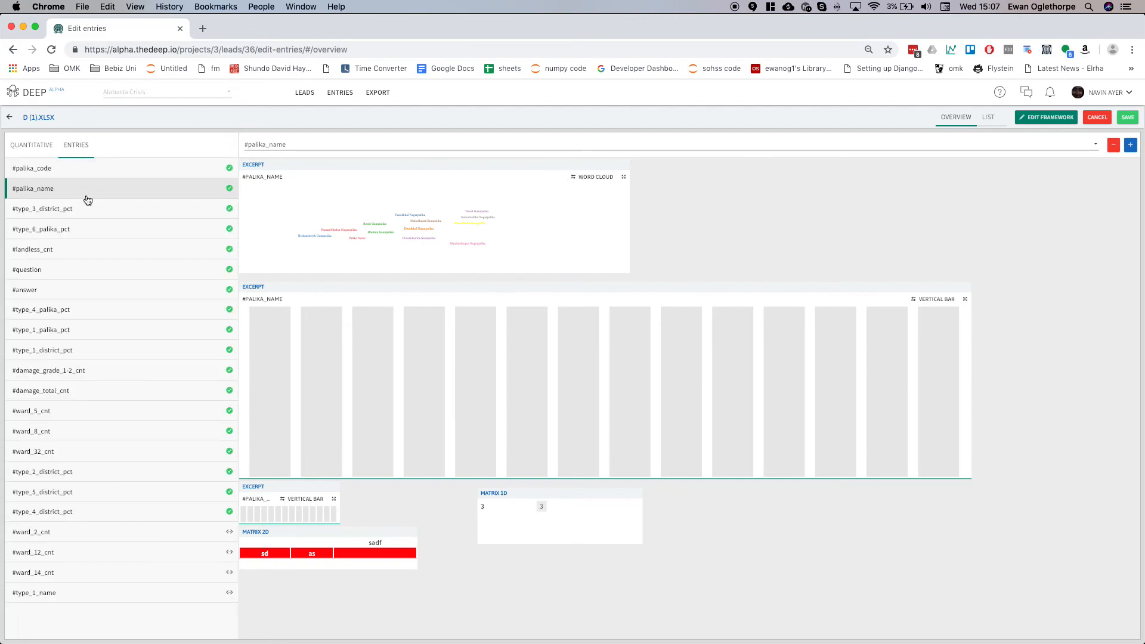
click(93, 378)
click(94, 581)
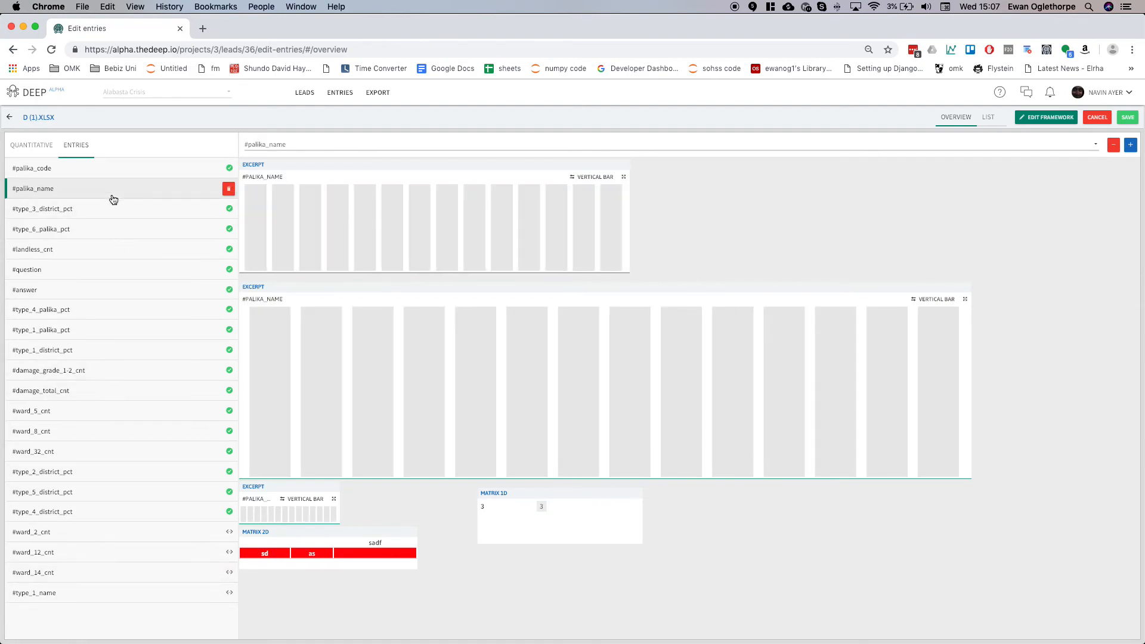
click(119, 249)
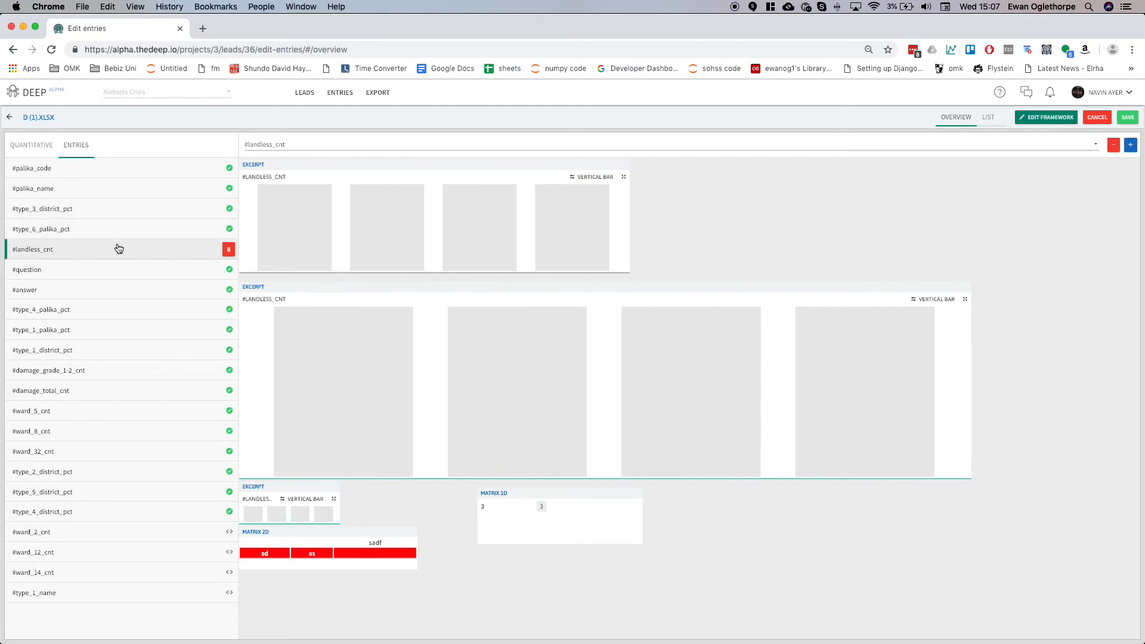
click(128, 321)
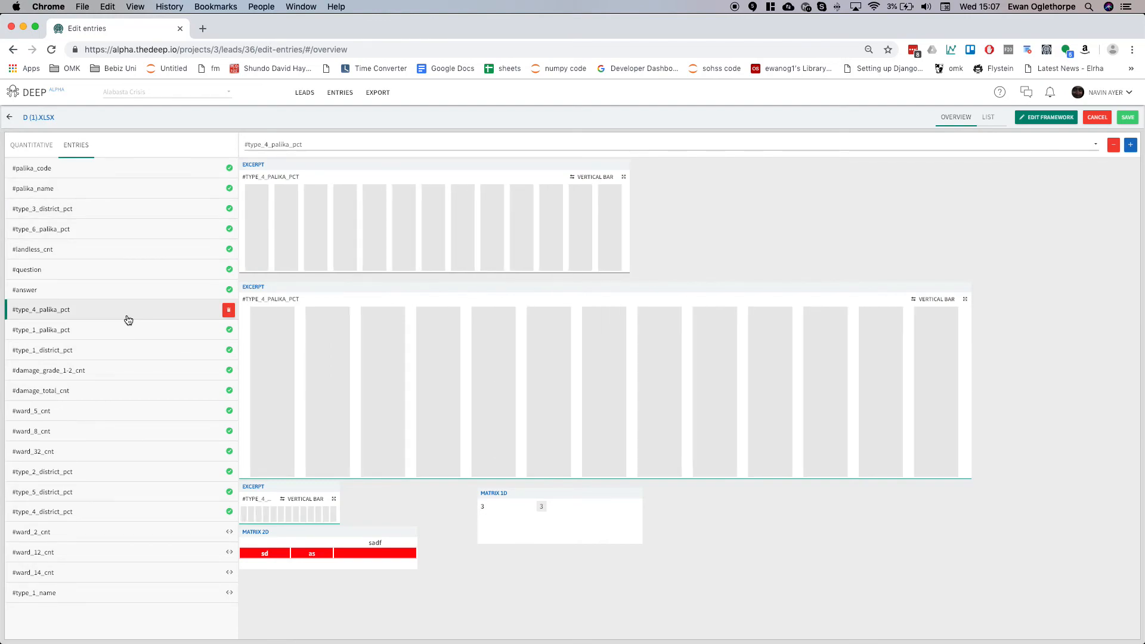
click(136, 353)
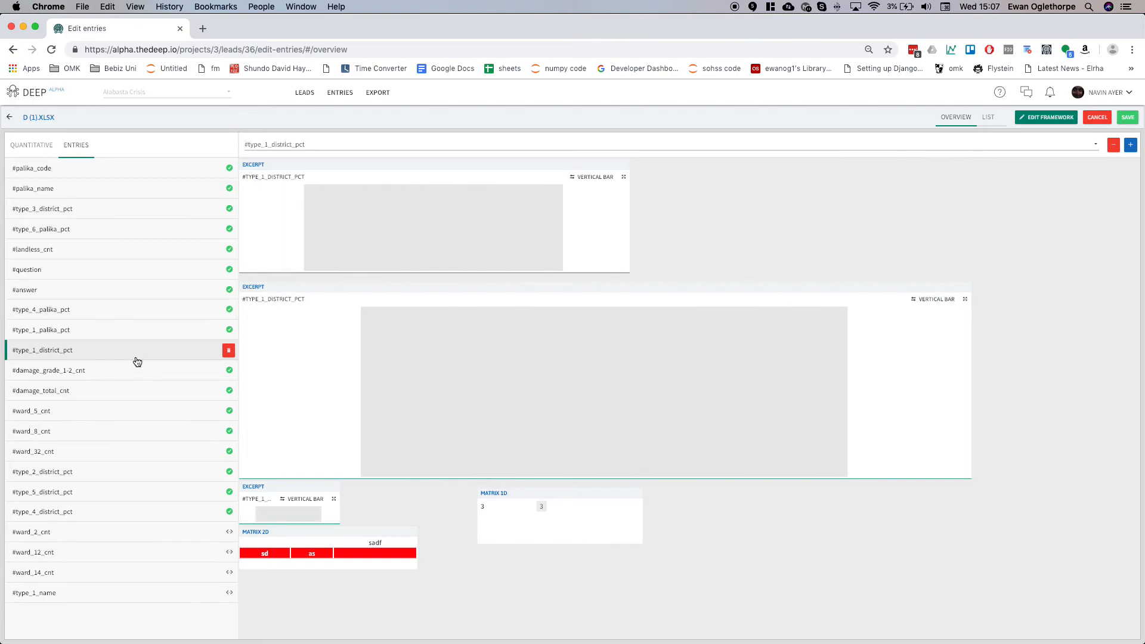
click(105, 404)
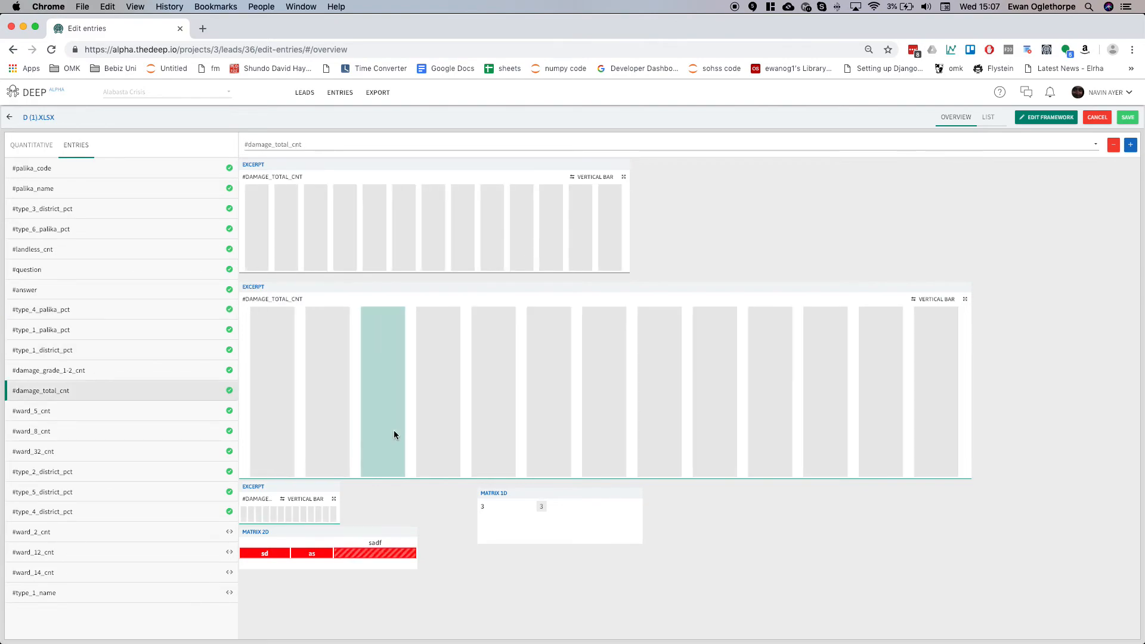
Cycle the #damage_total_cnt small excerpt chart through its types, then leave for the Entries page, discarding unsaved changes.
click(296, 504)
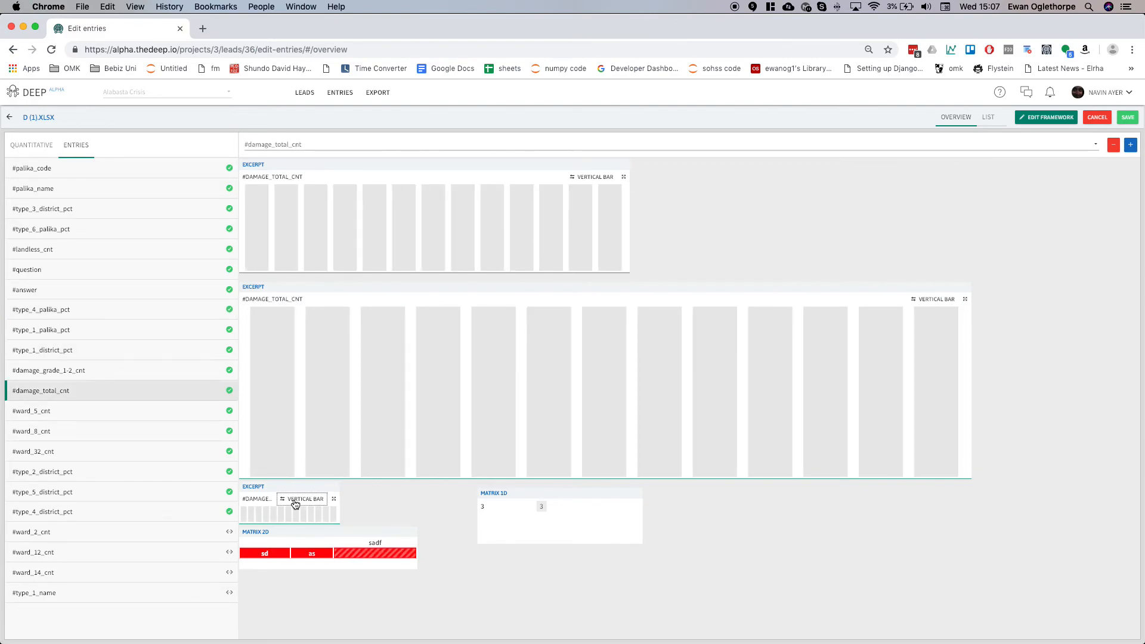
click(296, 505)
click(295, 504)
click(295, 505)
click(346, 91)
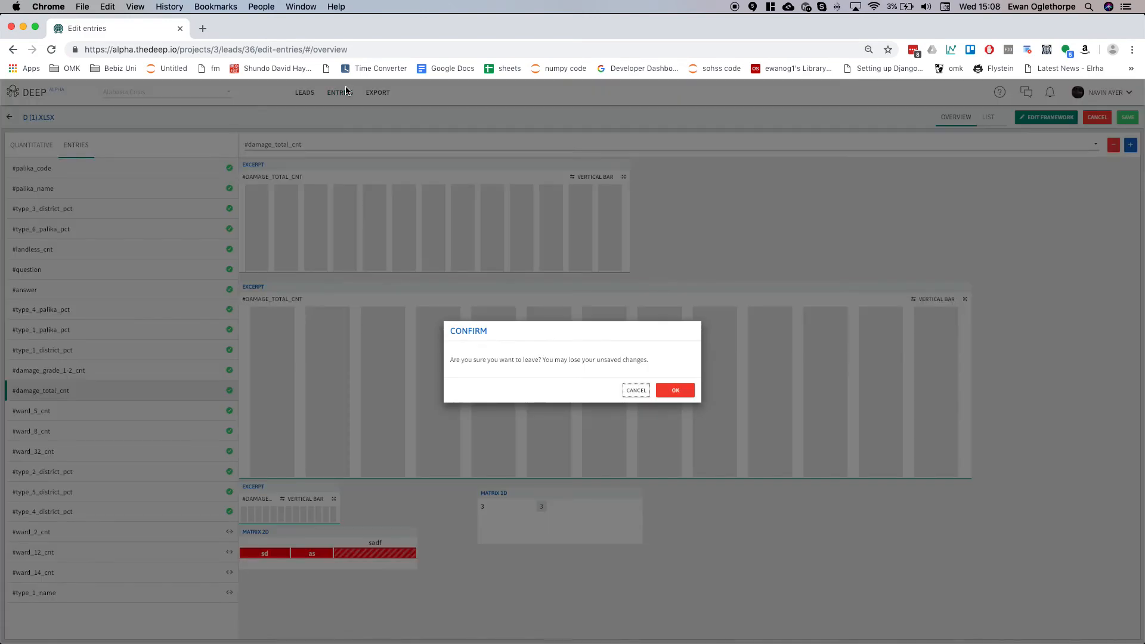
click(678, 392)
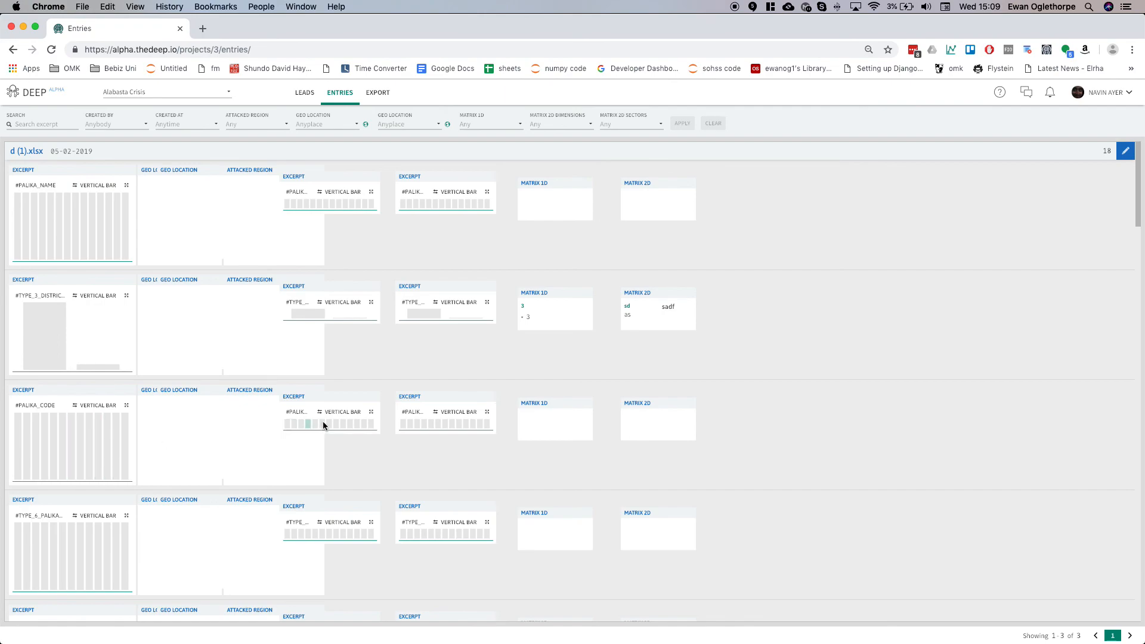
Set the #PALIKA_CODE entry's main excerpt chart to horizontal bar.
click(338, 413)
click(333, 412)
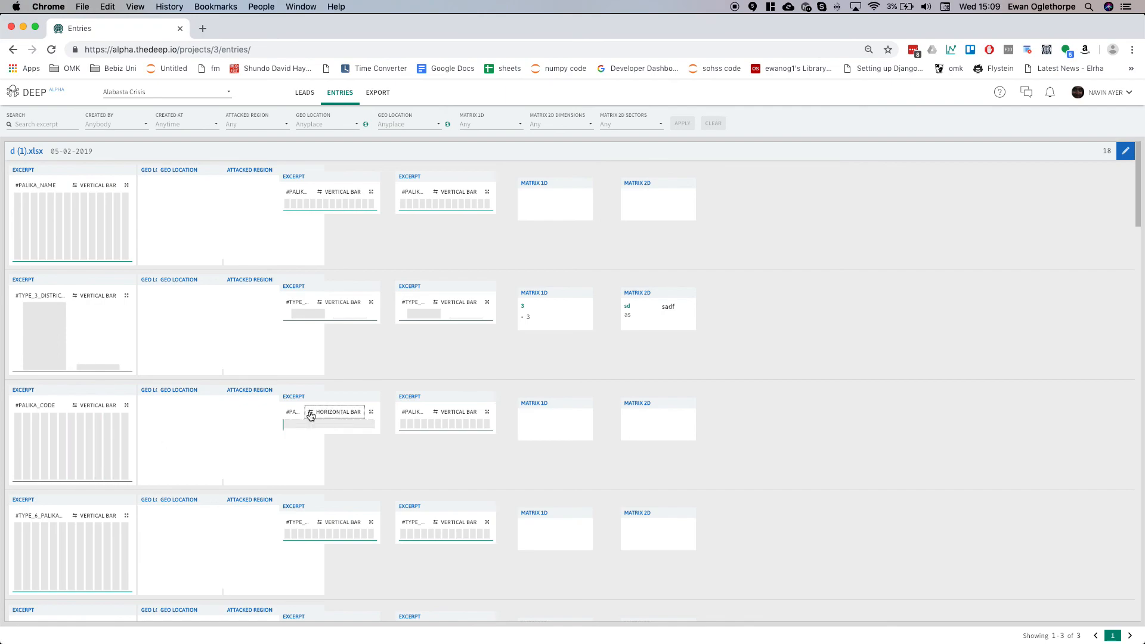
click(99, 407)
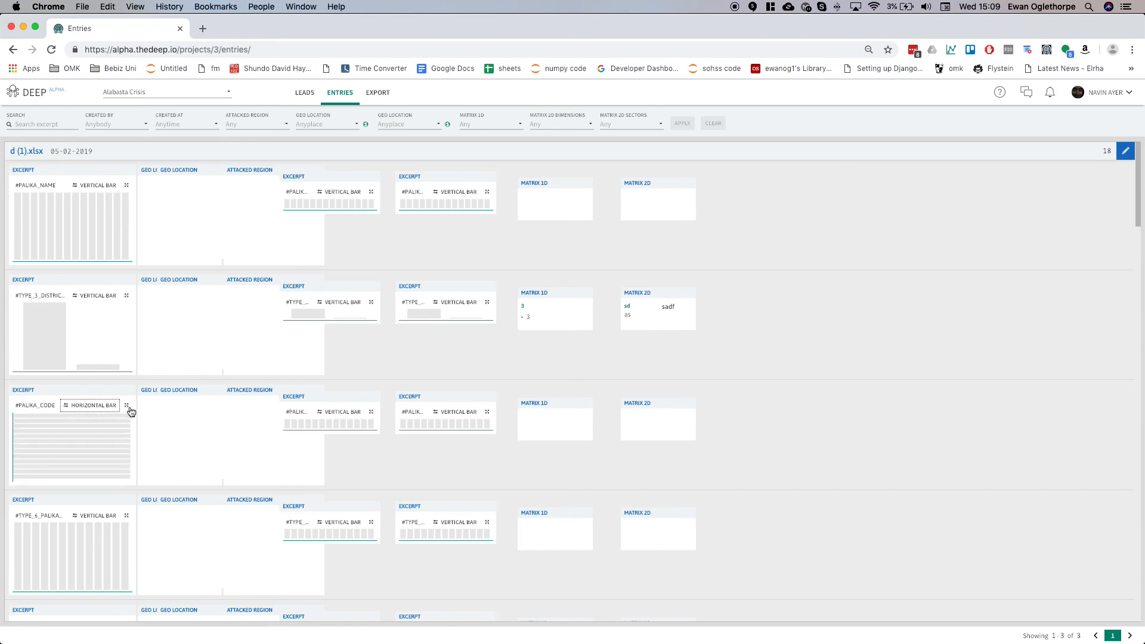
Scroll through the Entries page to review the spreadsheet entries and the text leads' excerpts.
scroll(217, 488, down, 5)
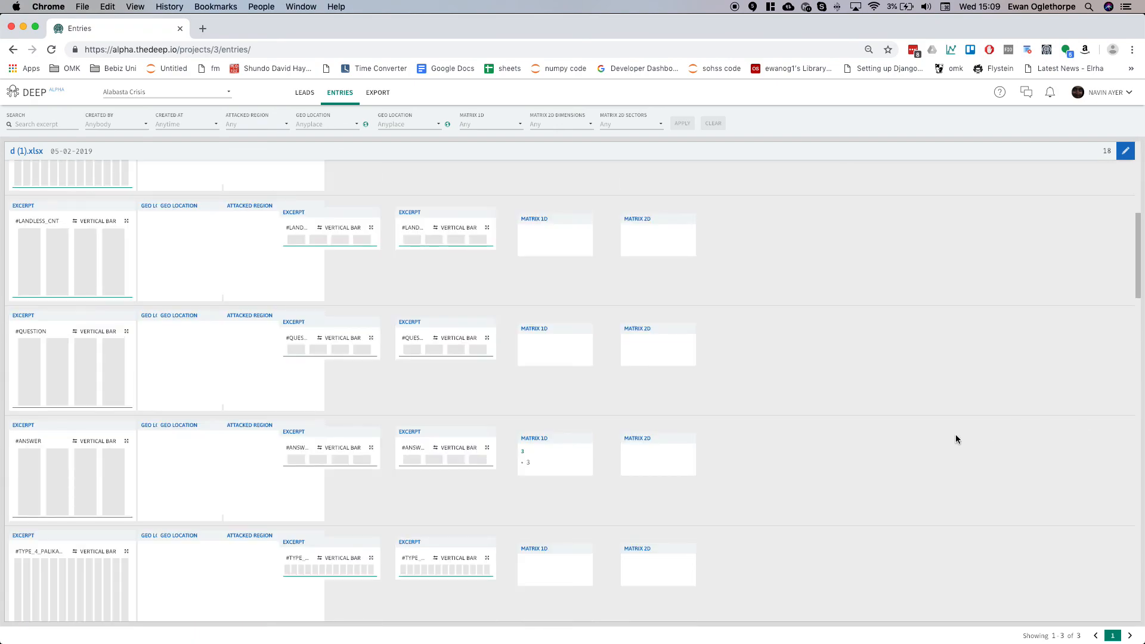
scroll(956, 440, down, 10)
scroll(956, 438, up, 5)
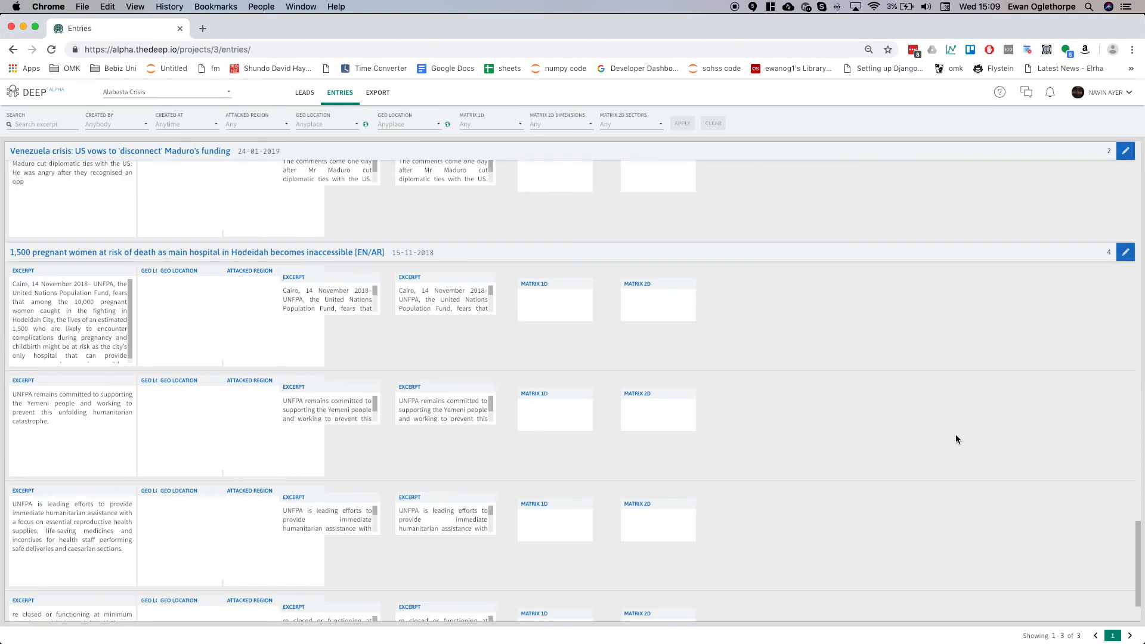
scroll(956, 440, down, 1)
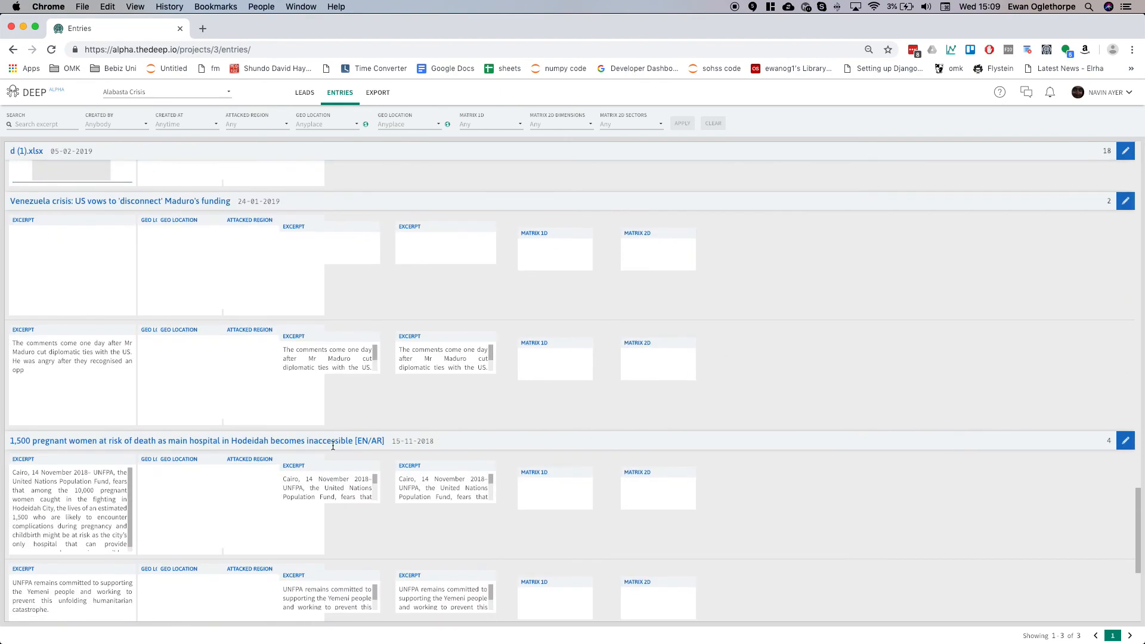
drag(288, 478, 341, 493)
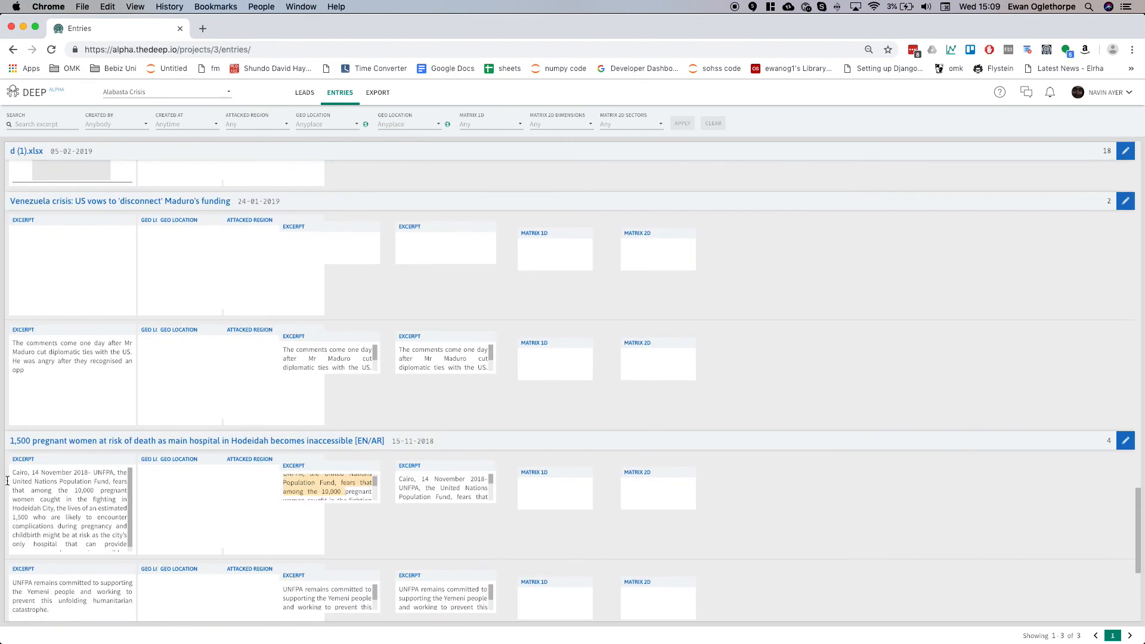
drag(37, 482, 54, 541)
scroll(123, 259, up, 5)
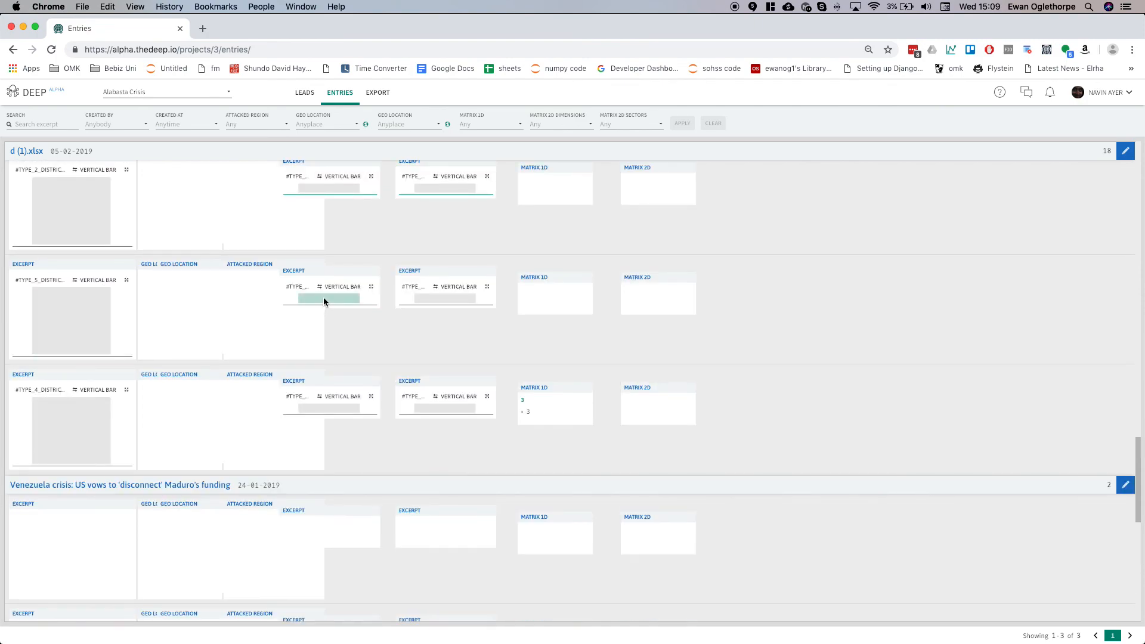
scroll(481, 299, up, 15)
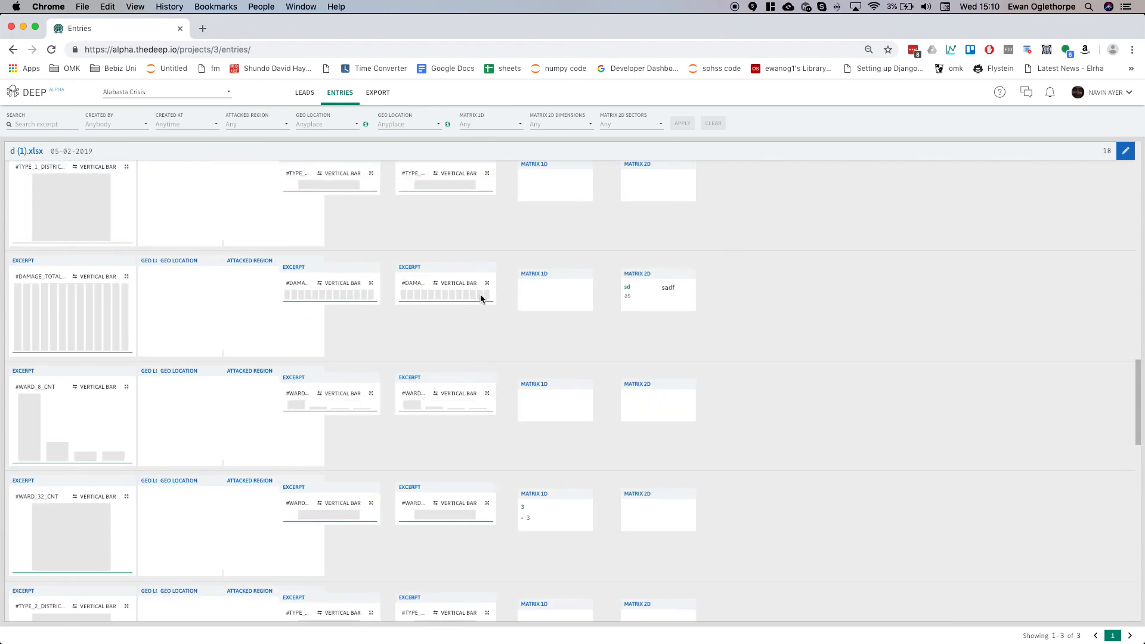
scroll(481, 299, up, 10)
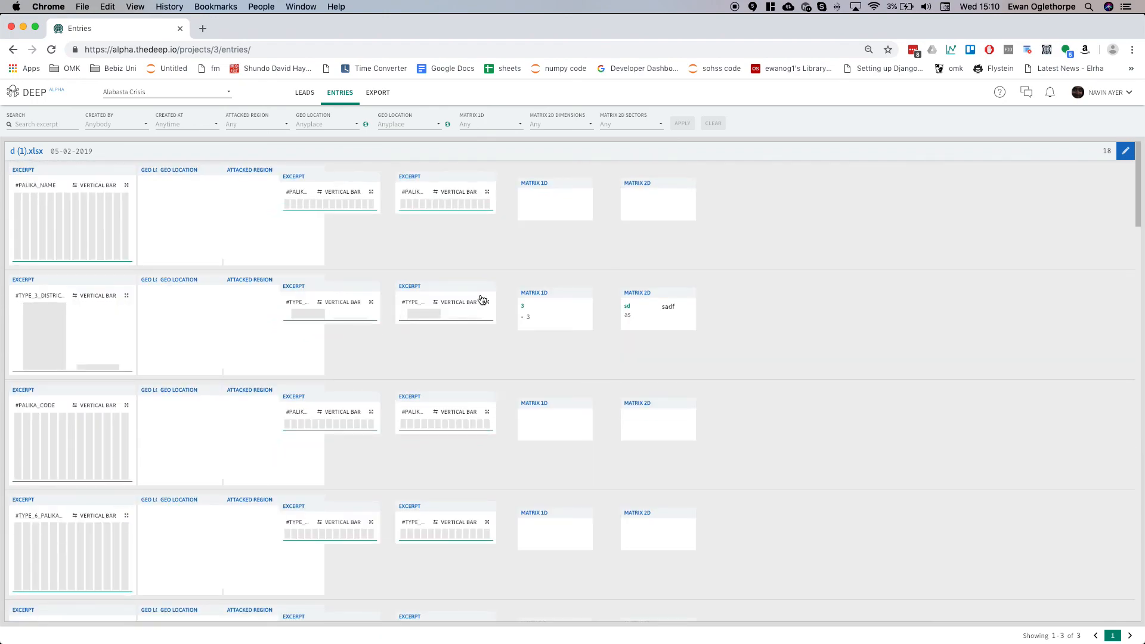